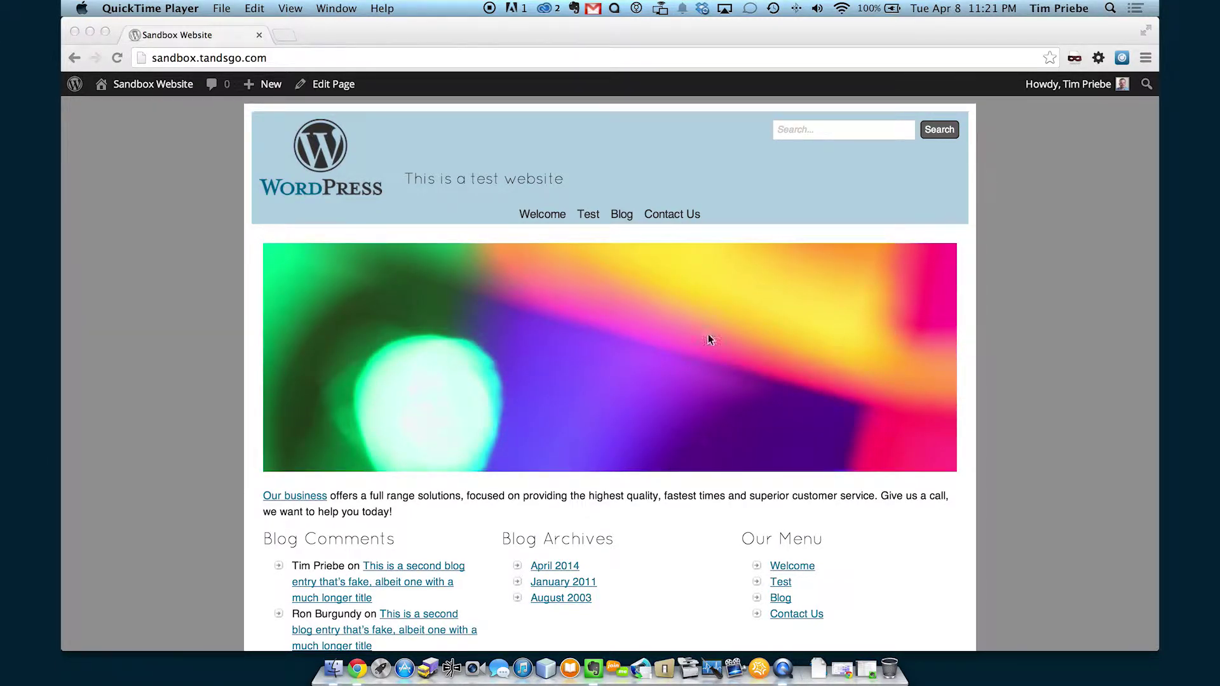
Leave the public homepage for the Sandbox Website admin dashboard
left_click(201, 287)
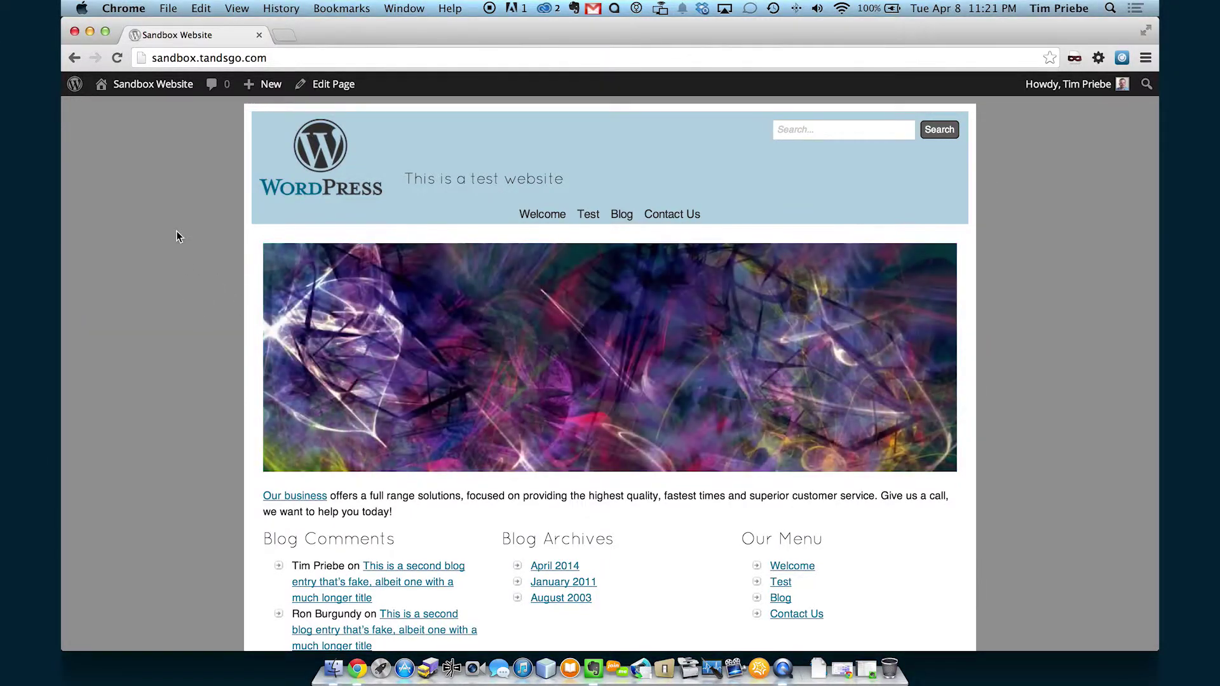
left_click(147, 89)
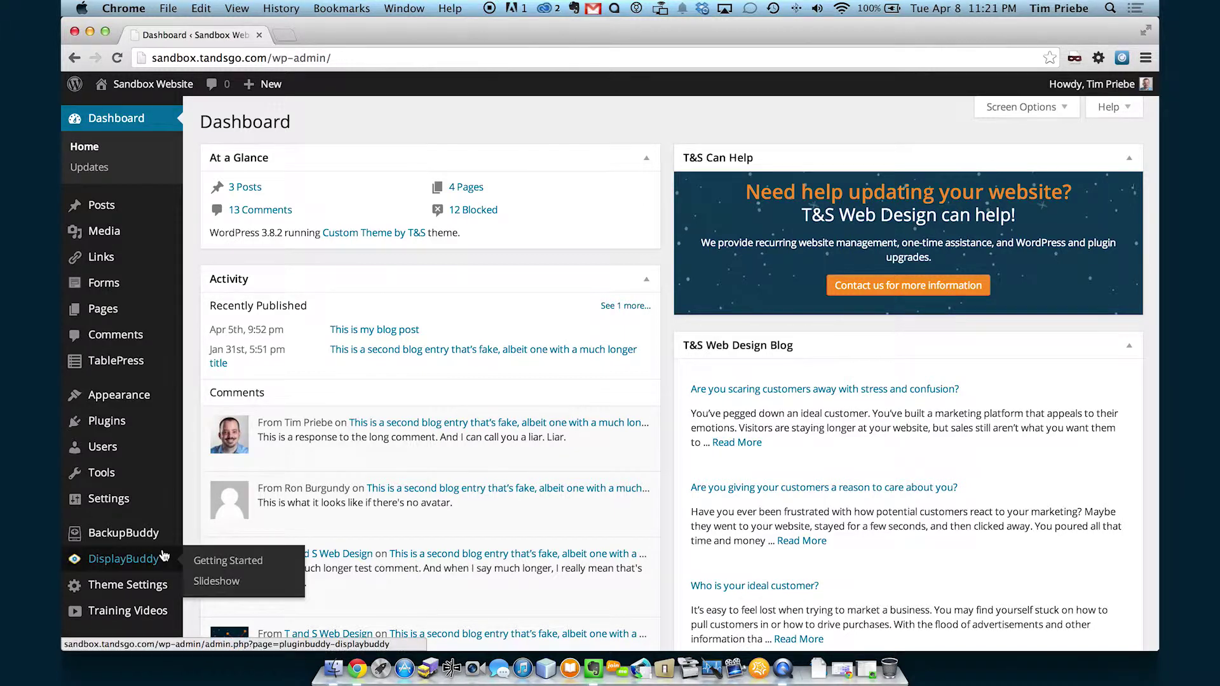
Go to DisplayBuddy Slideshow and edit the Home Slideshow group
mouse_move(123, 559)
left_click(217, 581)
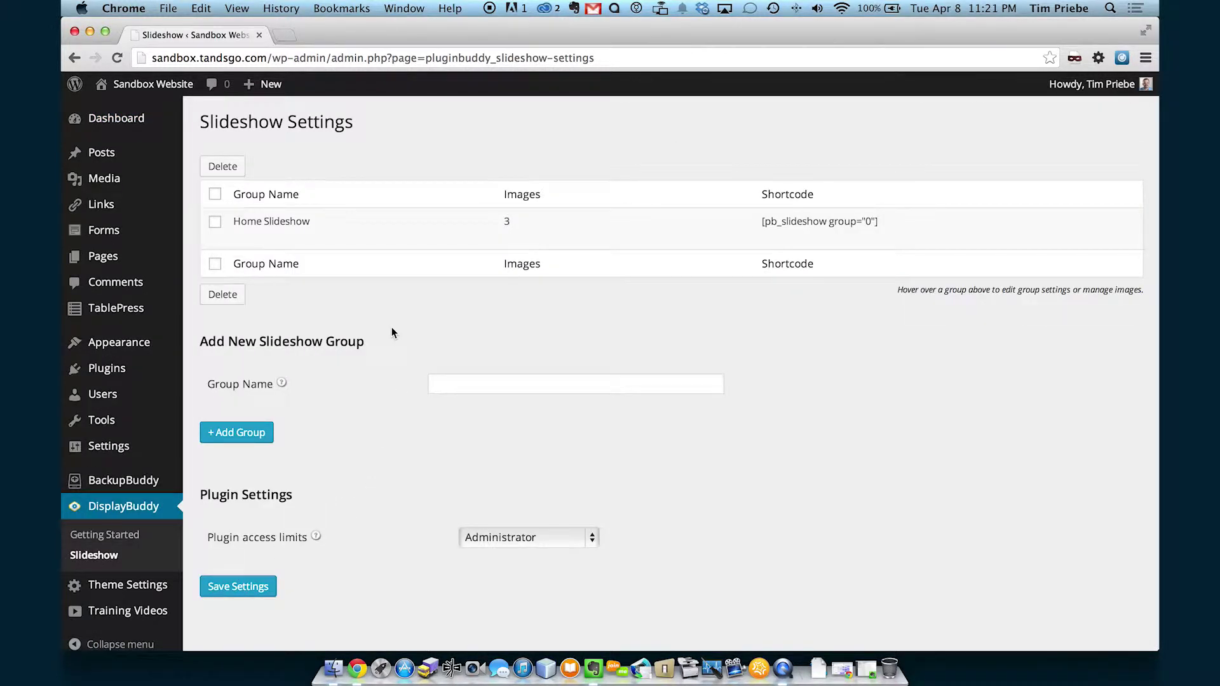
mouse_move(271, 228)
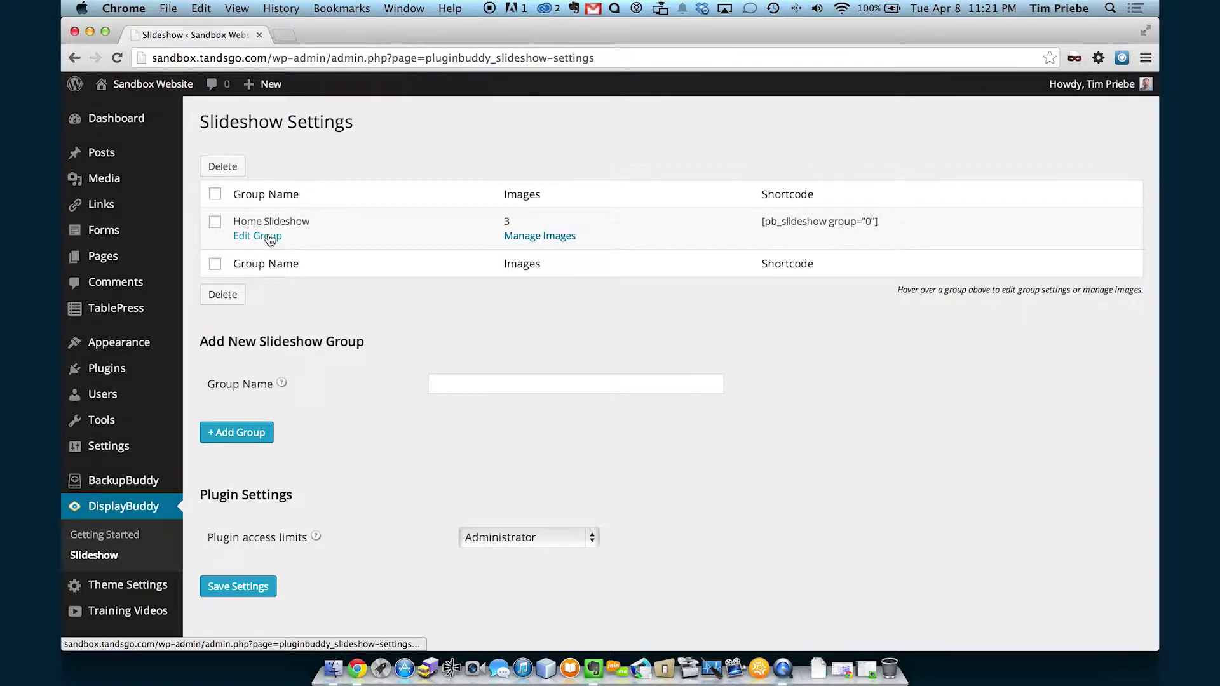
left_click(270, 239)
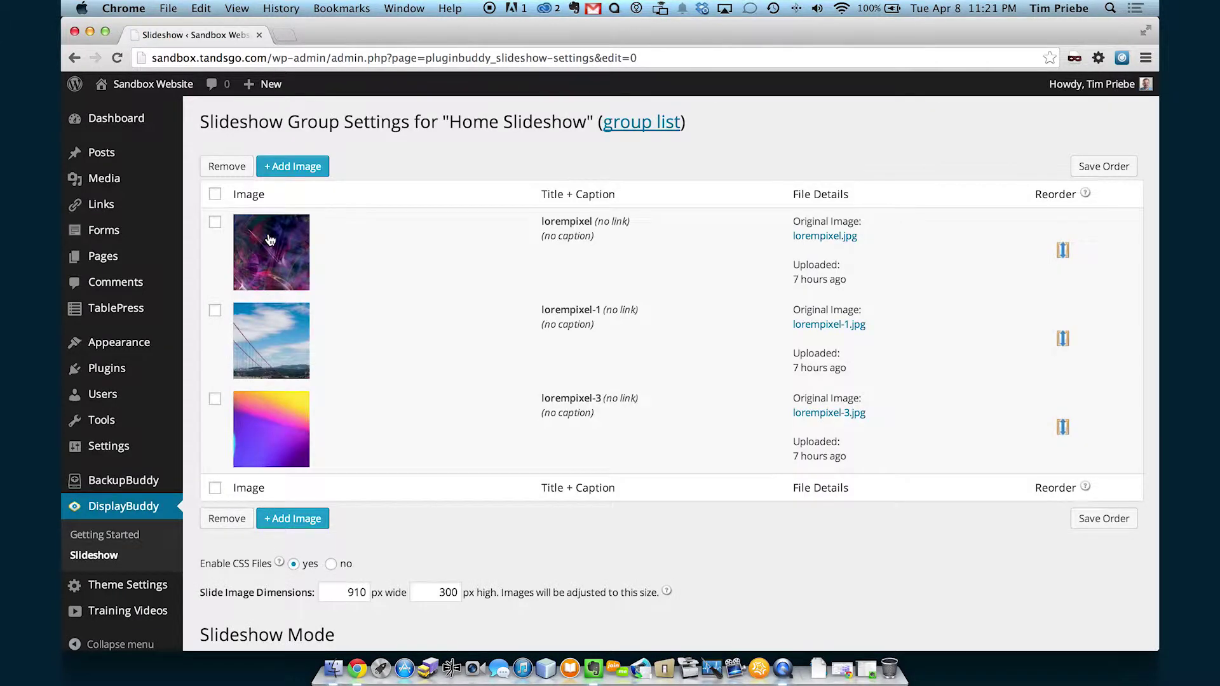
mouse_move(437, 305)
scroll(438, 305, "down", 2)
scroll(437, 306, "down", 3)
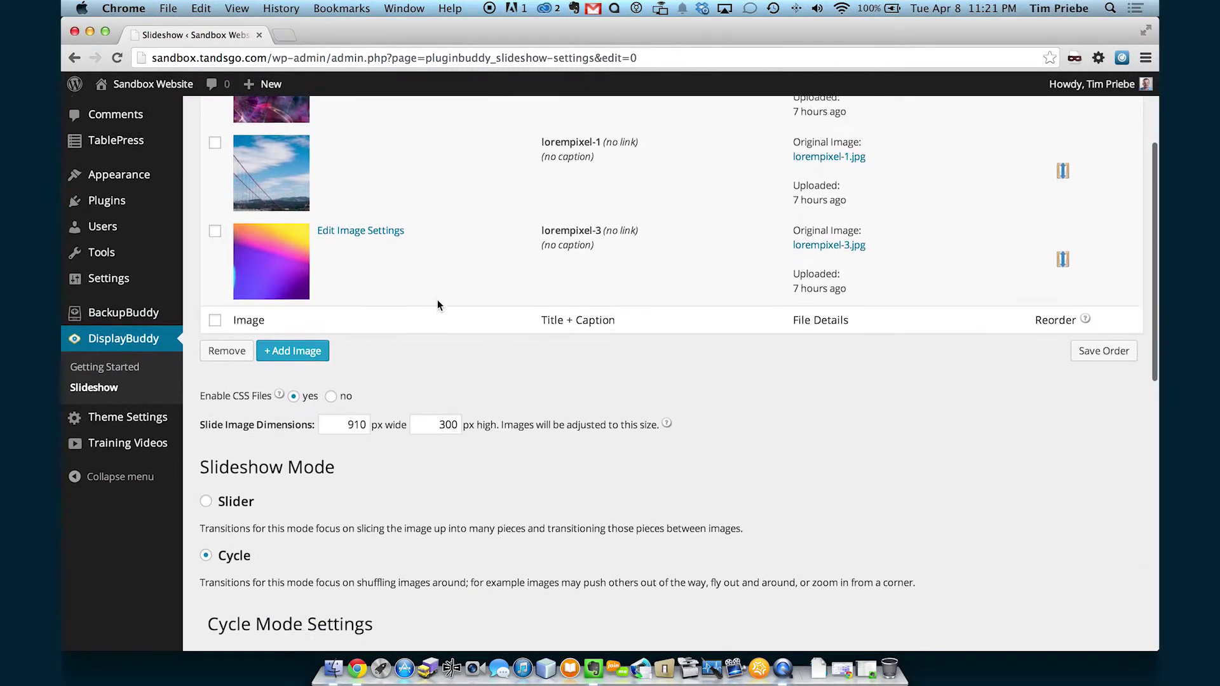
scroll(437, 306, "down", 2)
scroll(437, 305, "down", 1)
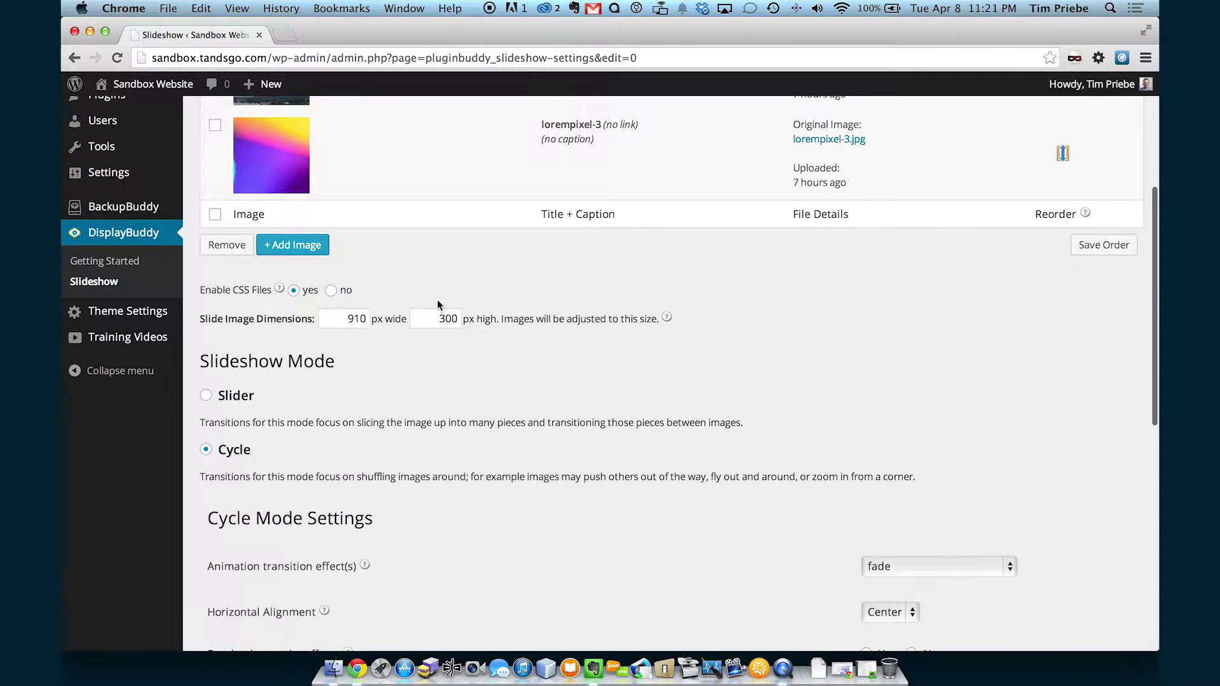
scroll(437, 305, "up", 3)
scroll(437, 304, "up", 2)
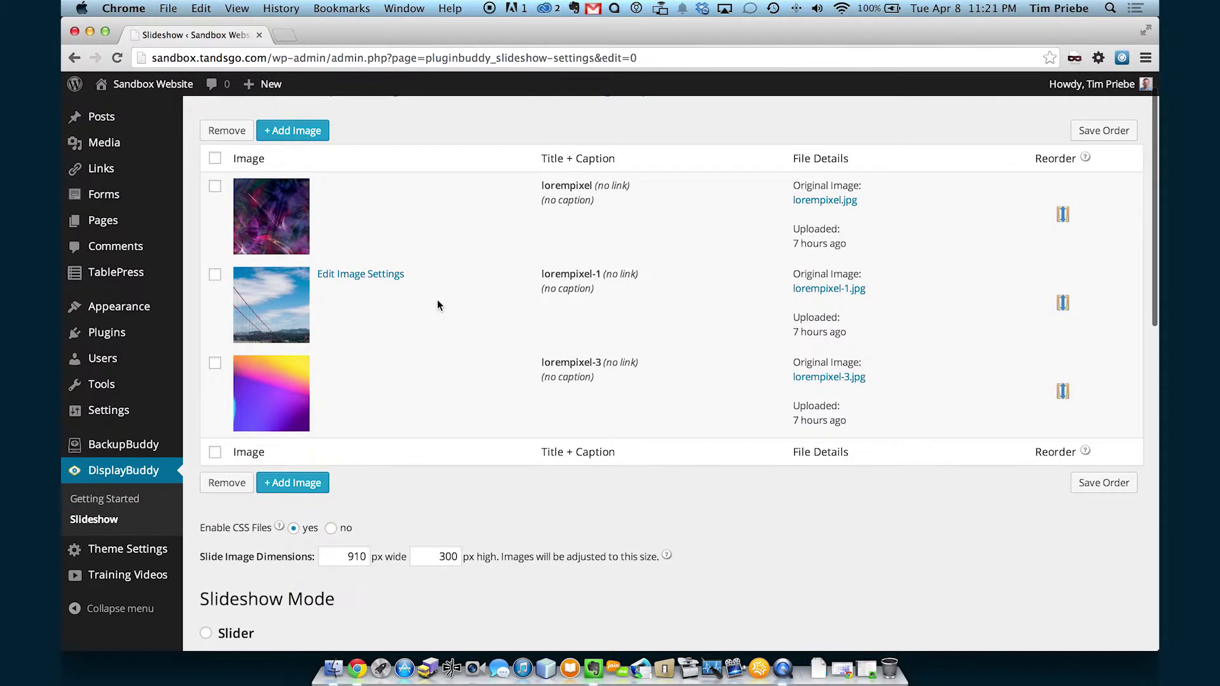
scroll(438, 300, "up", 1)
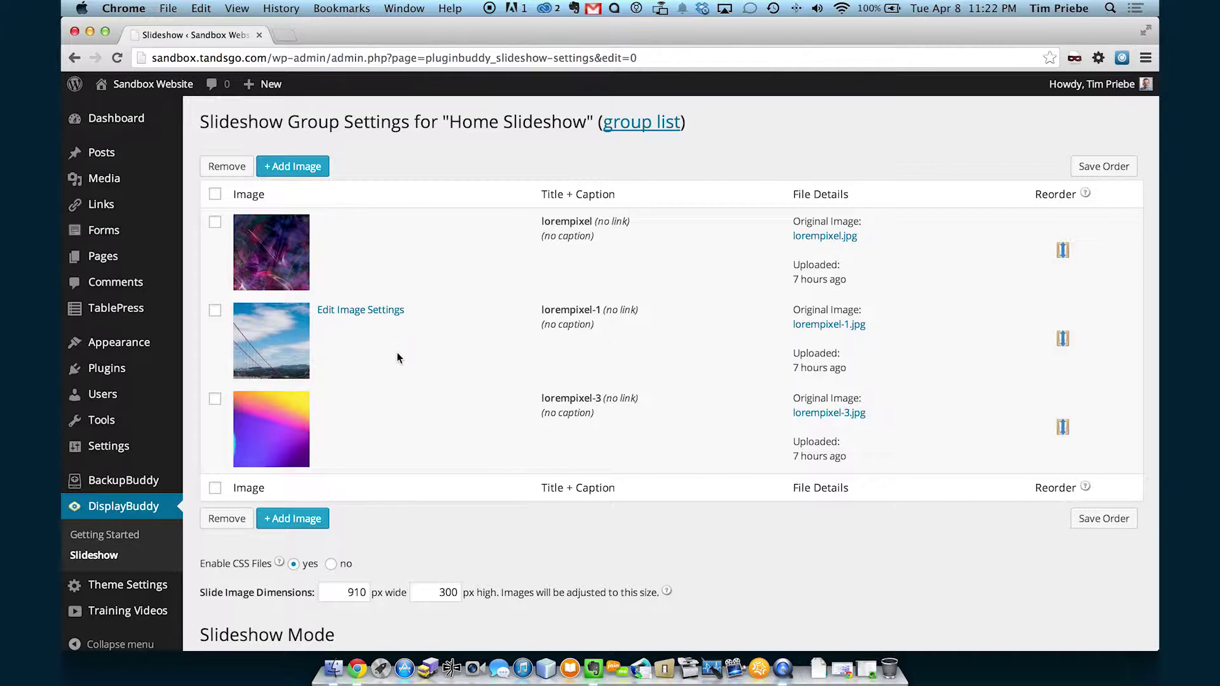
Upload the rhino image lorempixel-2.jpg and select it from the Media Library into the group
left_click(308, 518)
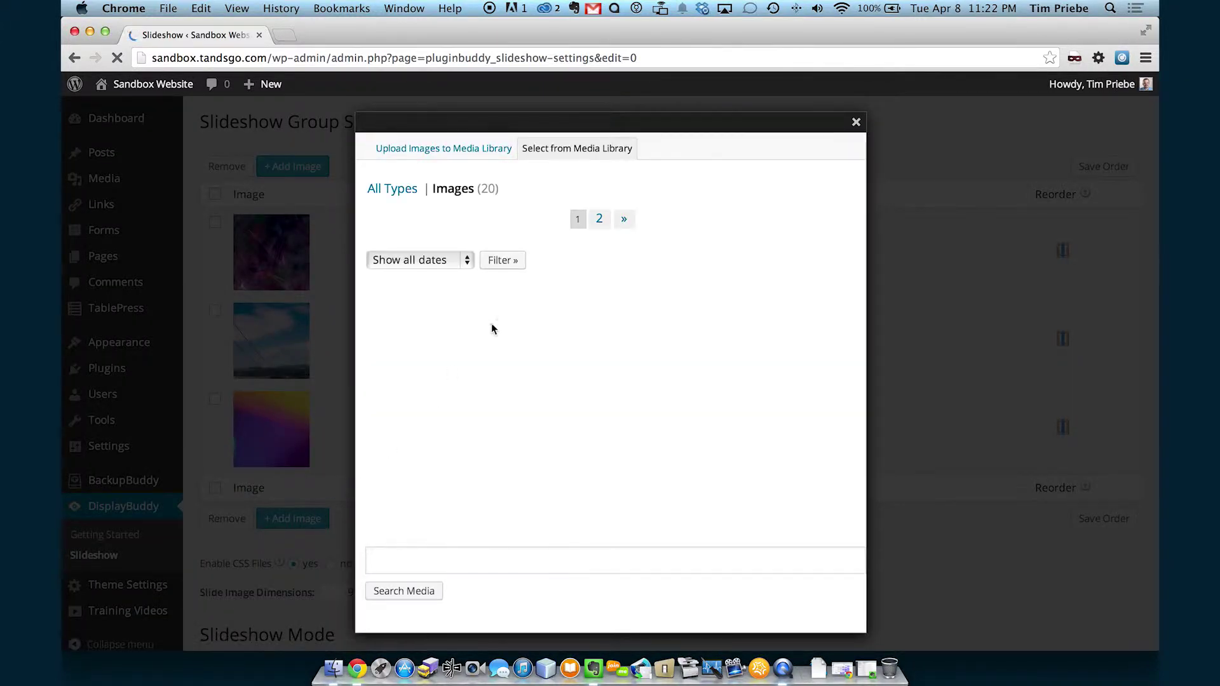
left_click(468, 152)
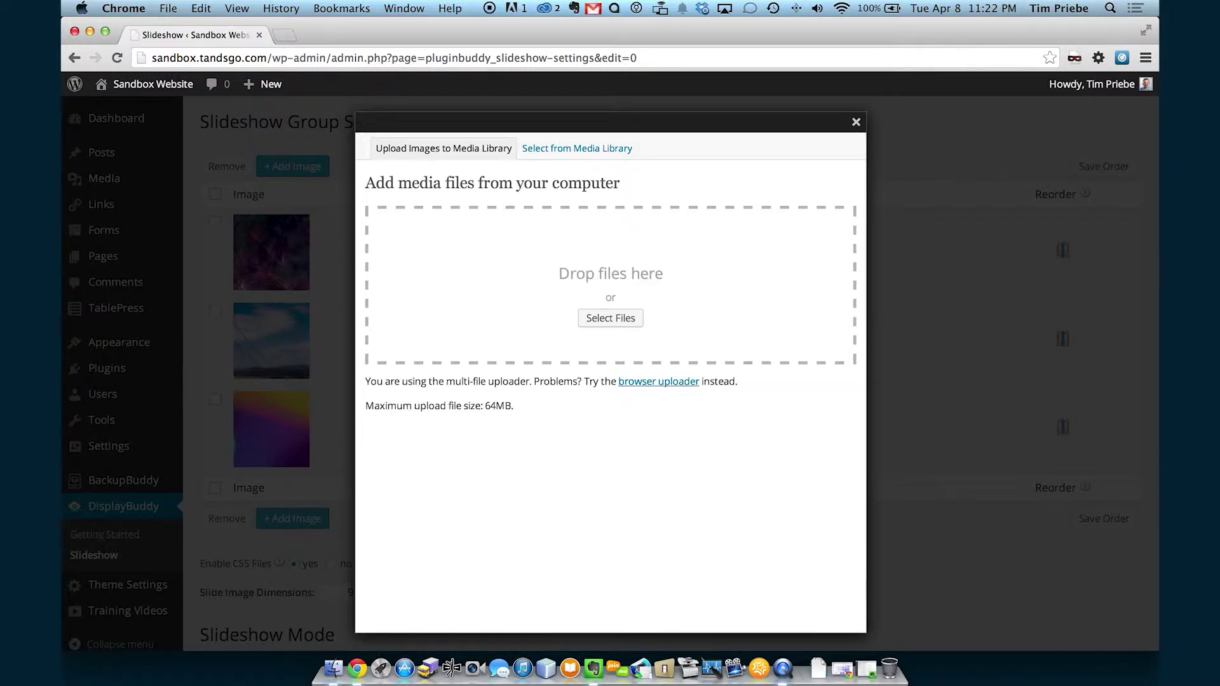
left_click_drag(1143, 530, 642, 276)
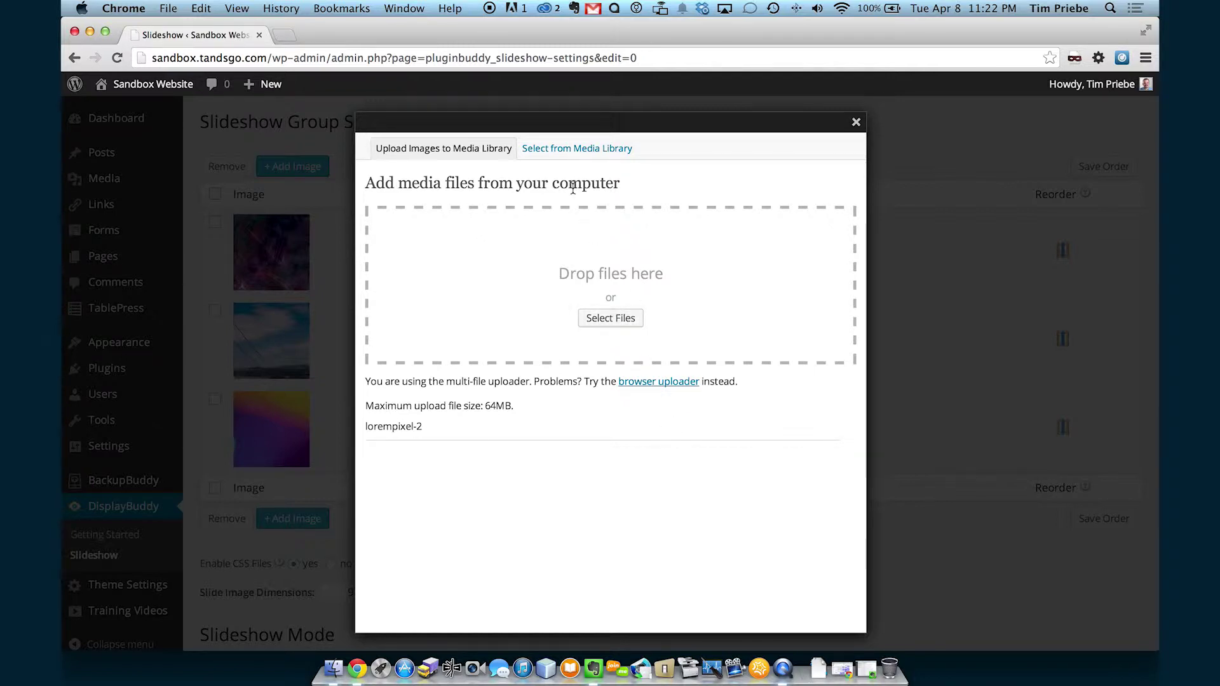
left_click(551, 156)
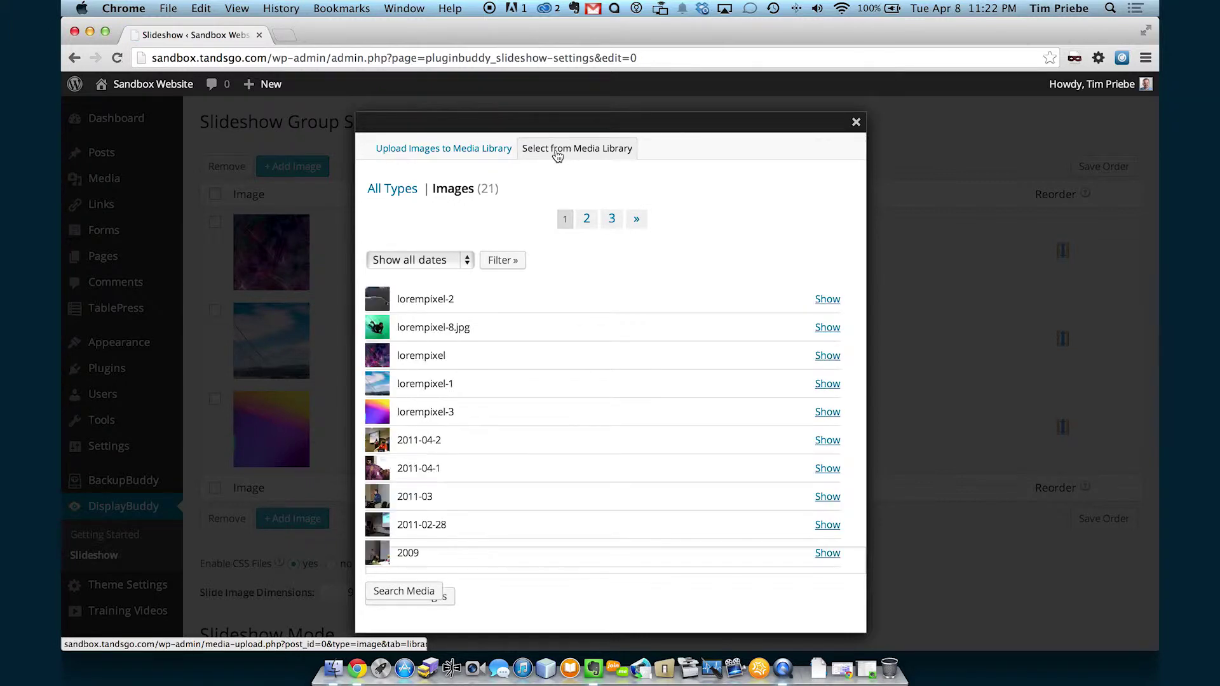
left_click(826, 300)
scroll(824, 298, "down", 1)
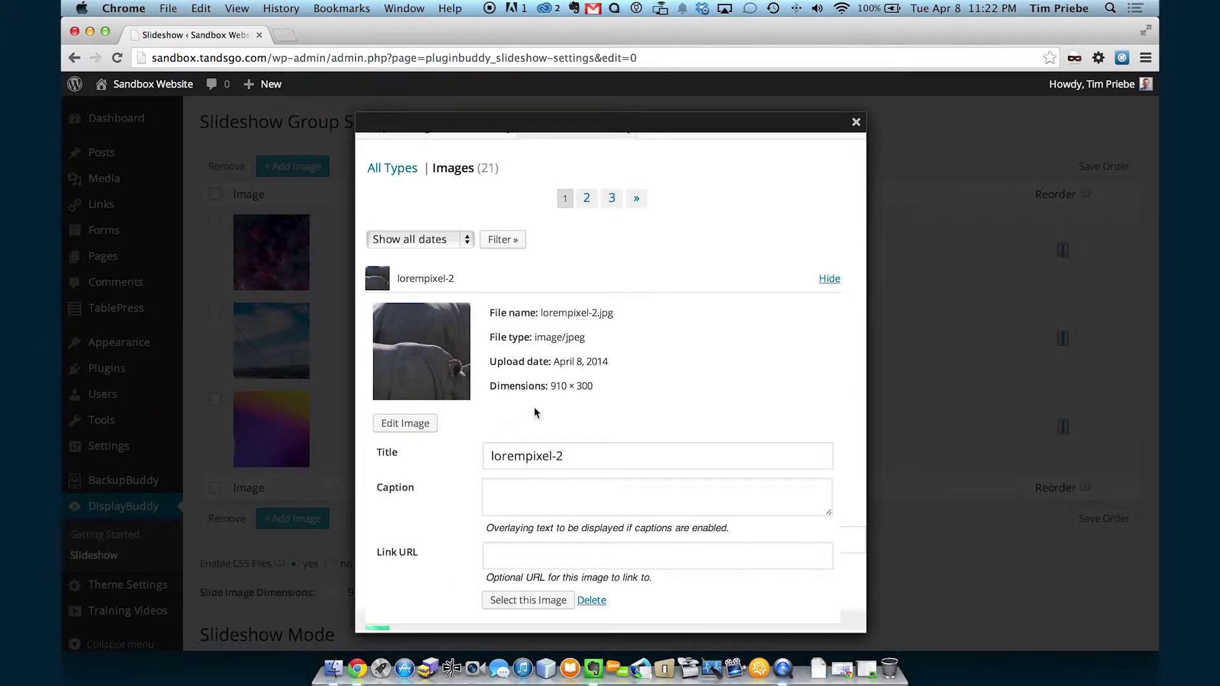
scroll(534, 412, "down", 3)
left_click(544, 470)
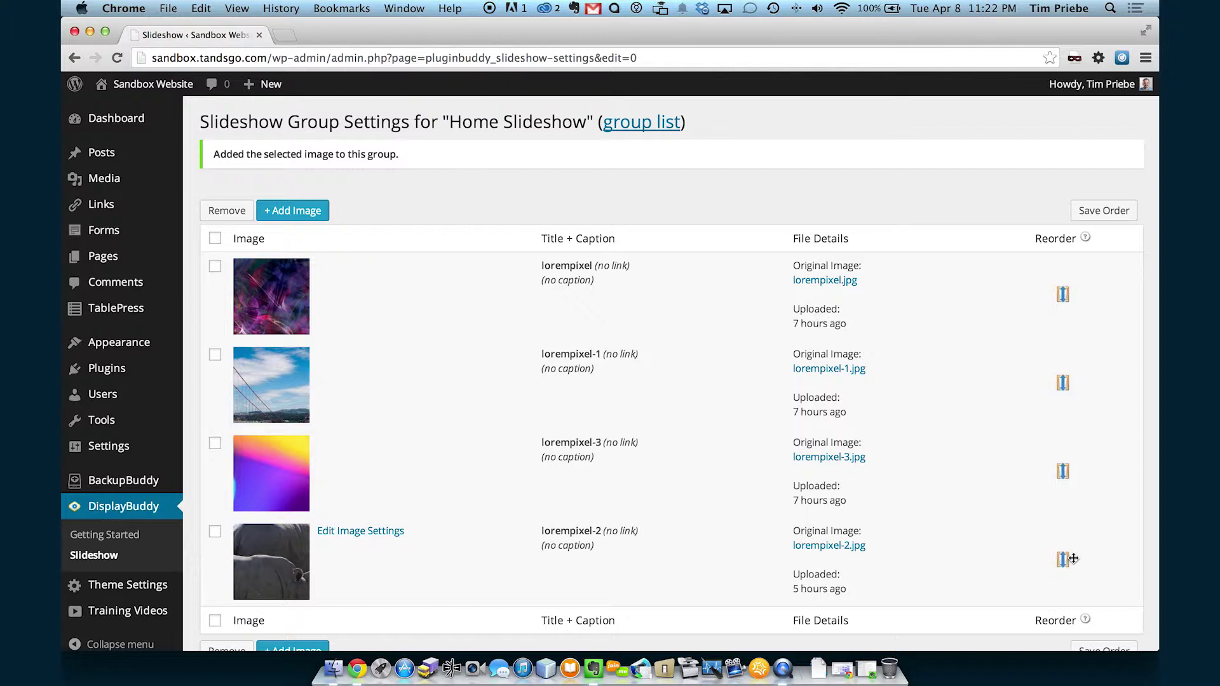
Nudge the rhino slide upward and remove the purple lorempixel slide
left_click_drag(1064, 560, 1064, 503)
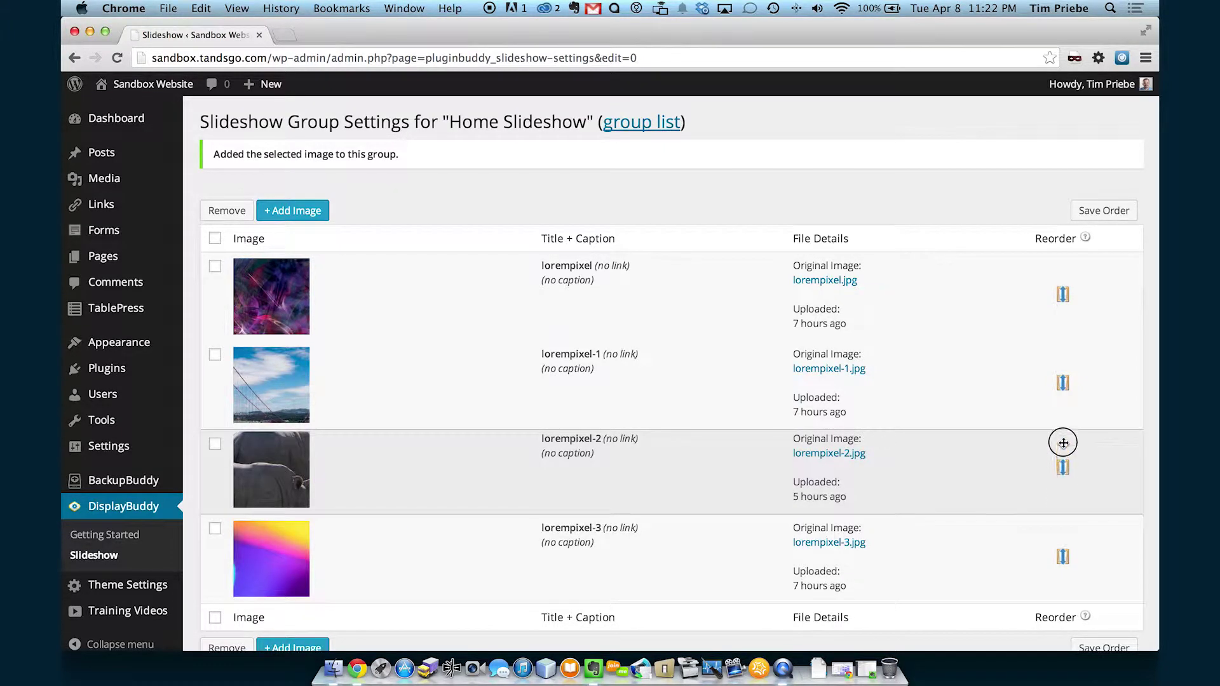
left_click_drag(1064, 503, 1062, 327)
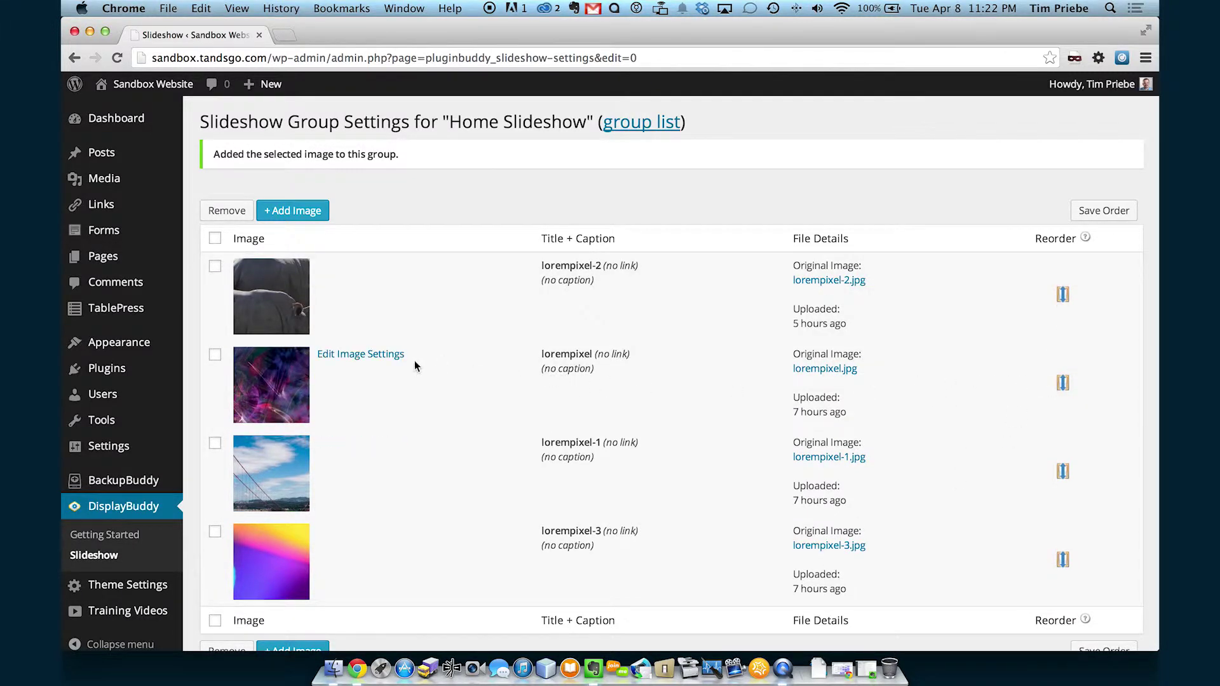
left_click(216, 355)
left_click(226, 212)
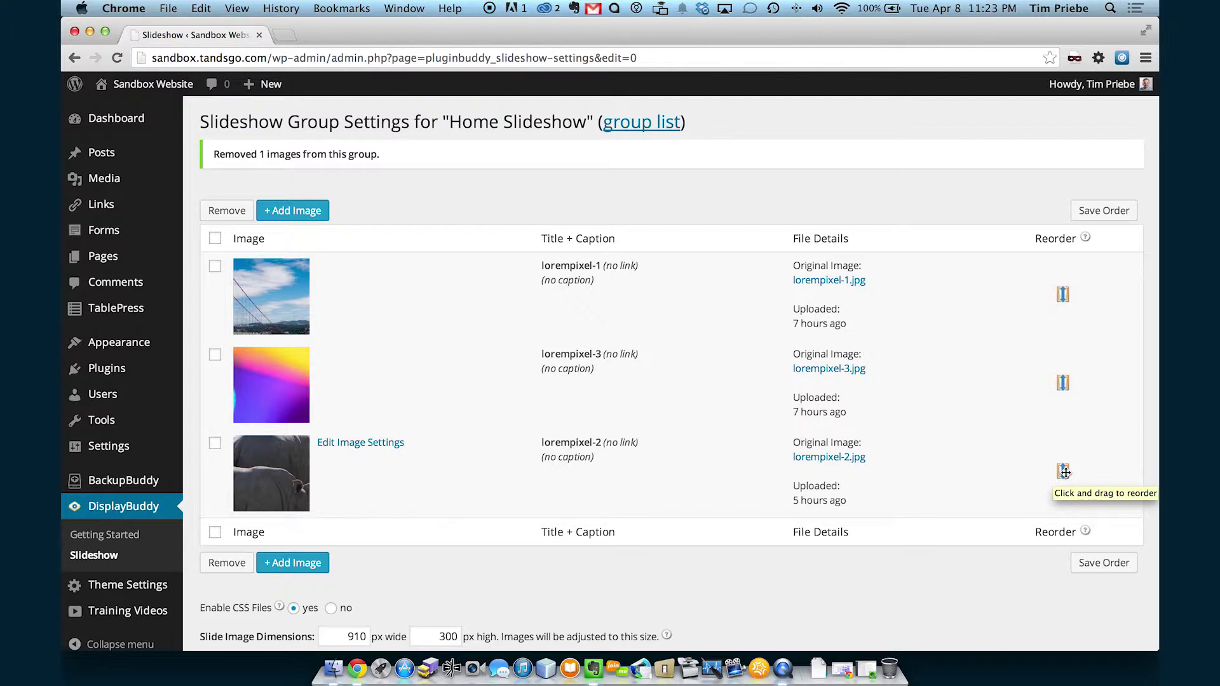
Put lorempixel-2 at the top of the list and save the order
left_click_drag(1064, 471, 1059, 349)
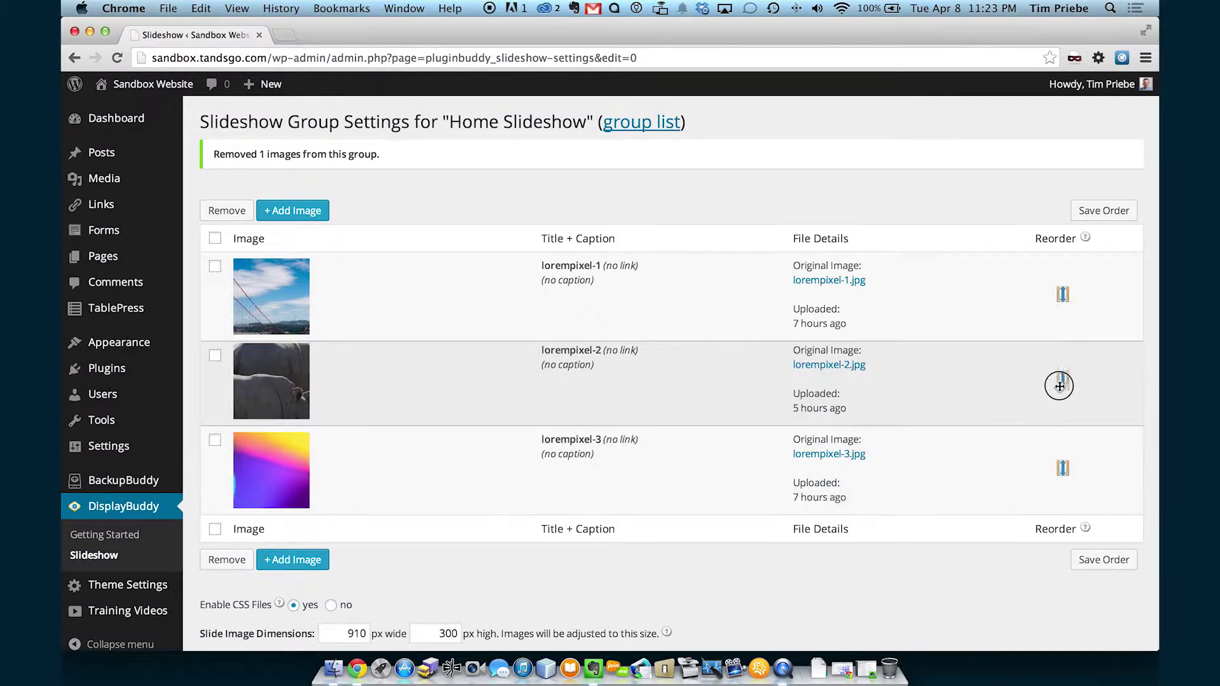
left_click_drag(1059, 350, 1056, 319)
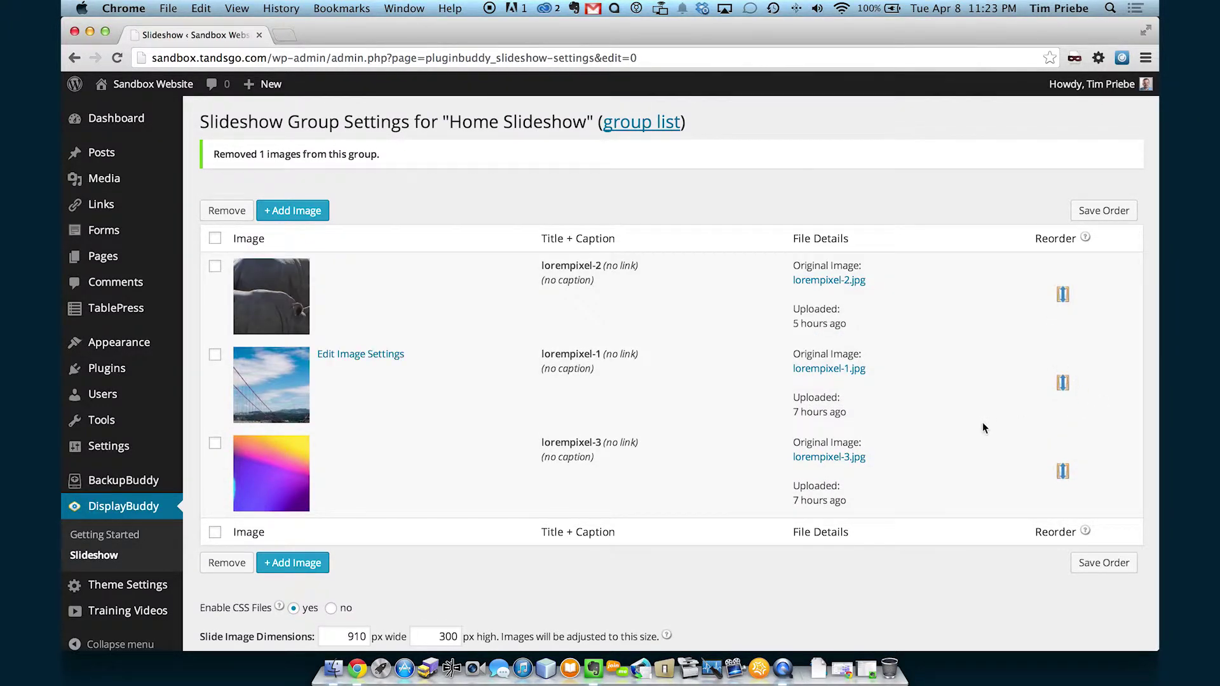
left_click(1100, 212)
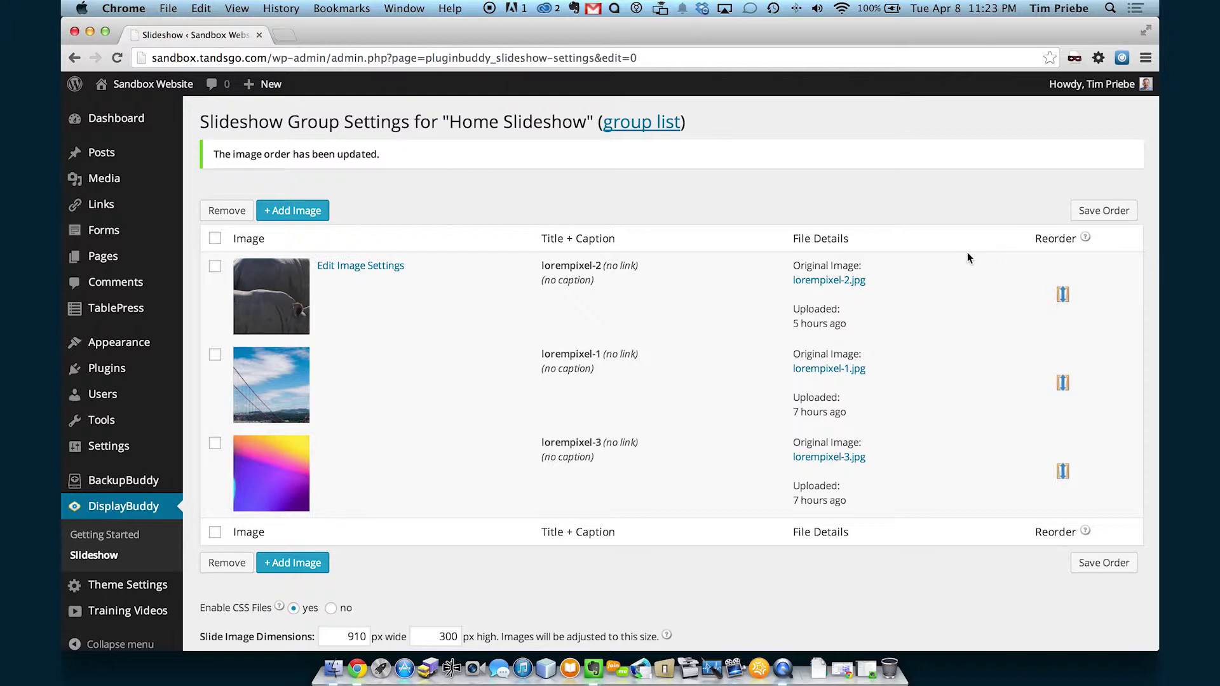
scroll(967, 255, "down", 3)
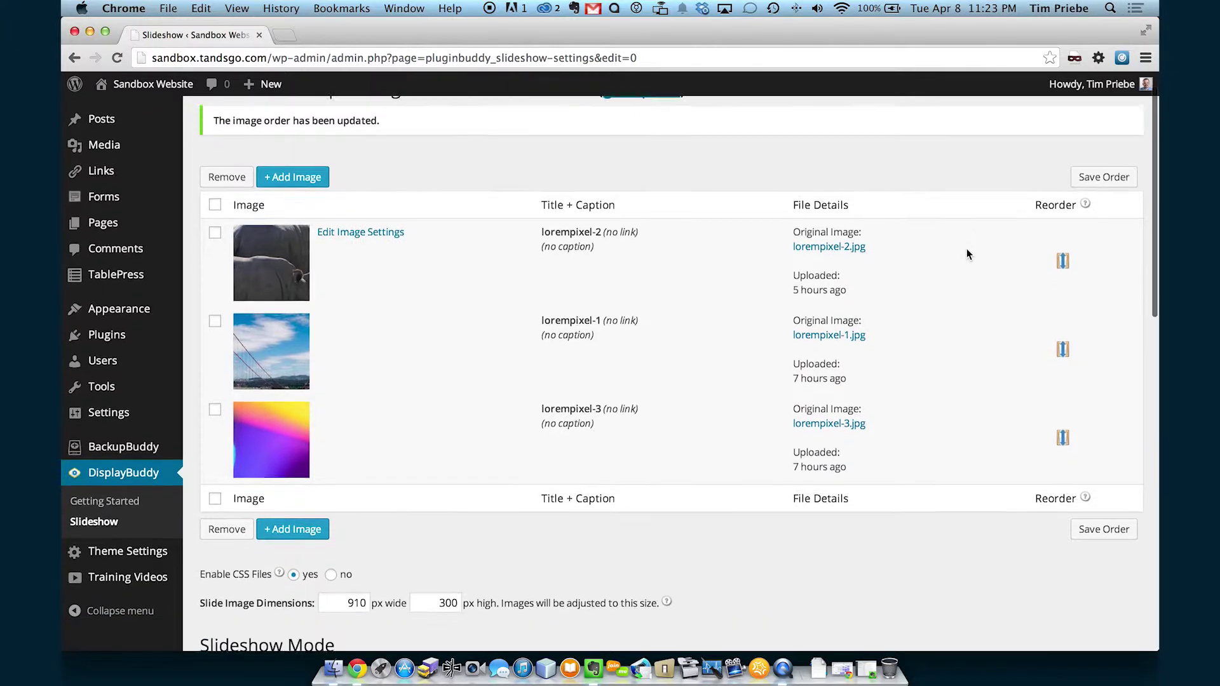
scroll(967, 254, "down", 1)
scroll(966, 254, "down", 1)
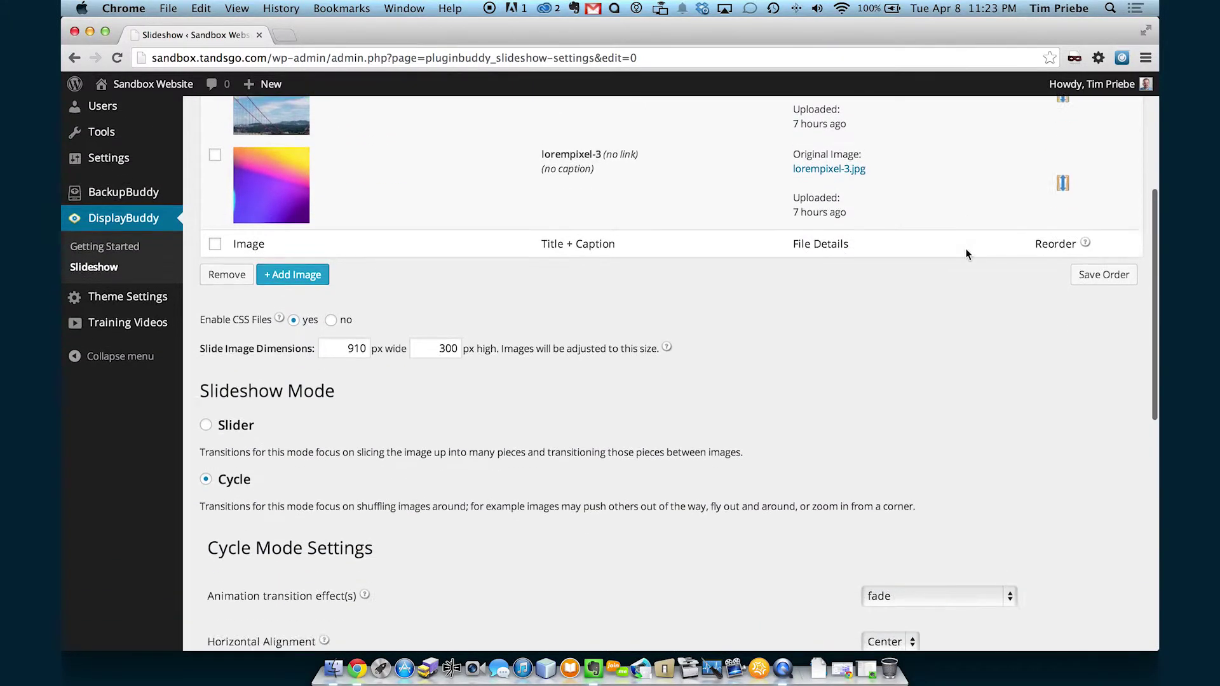
scroll(966, 255, "down", 2)
scroll(966, 254, "down", 1)
scroll(966, 254, "down", 1)
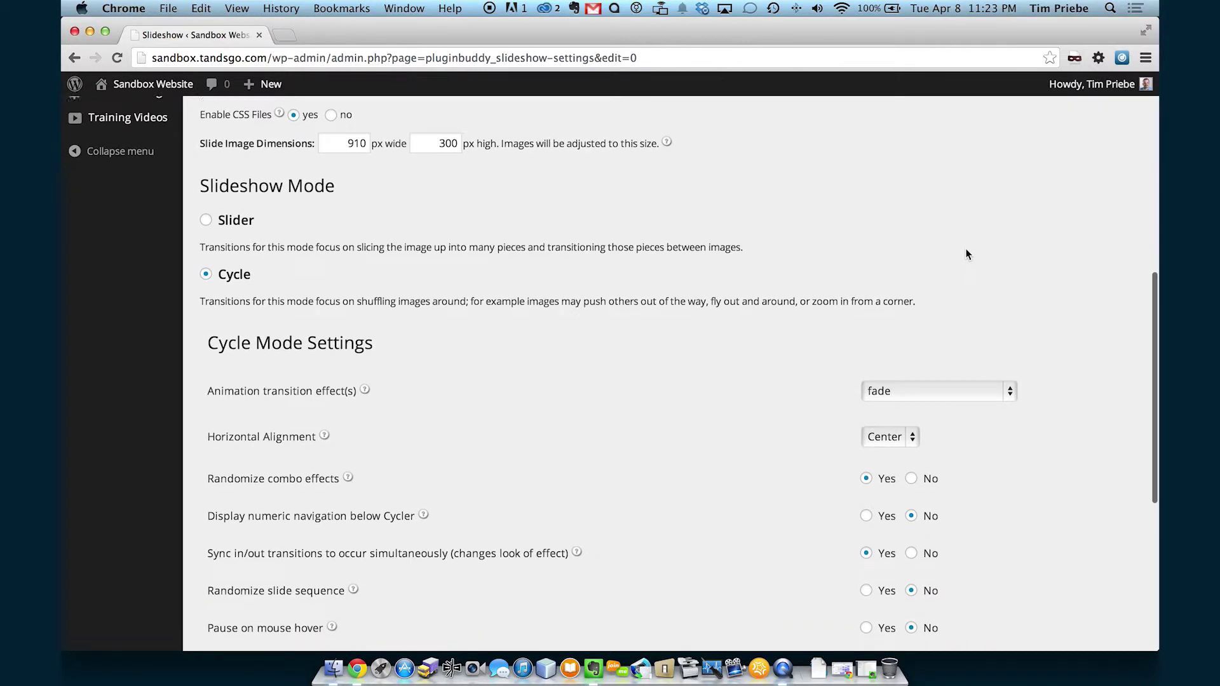
scroll(966, 255, "down", 2)
scroll(967, 255, "down", 1)
scroll(966, 254, "down", 2)
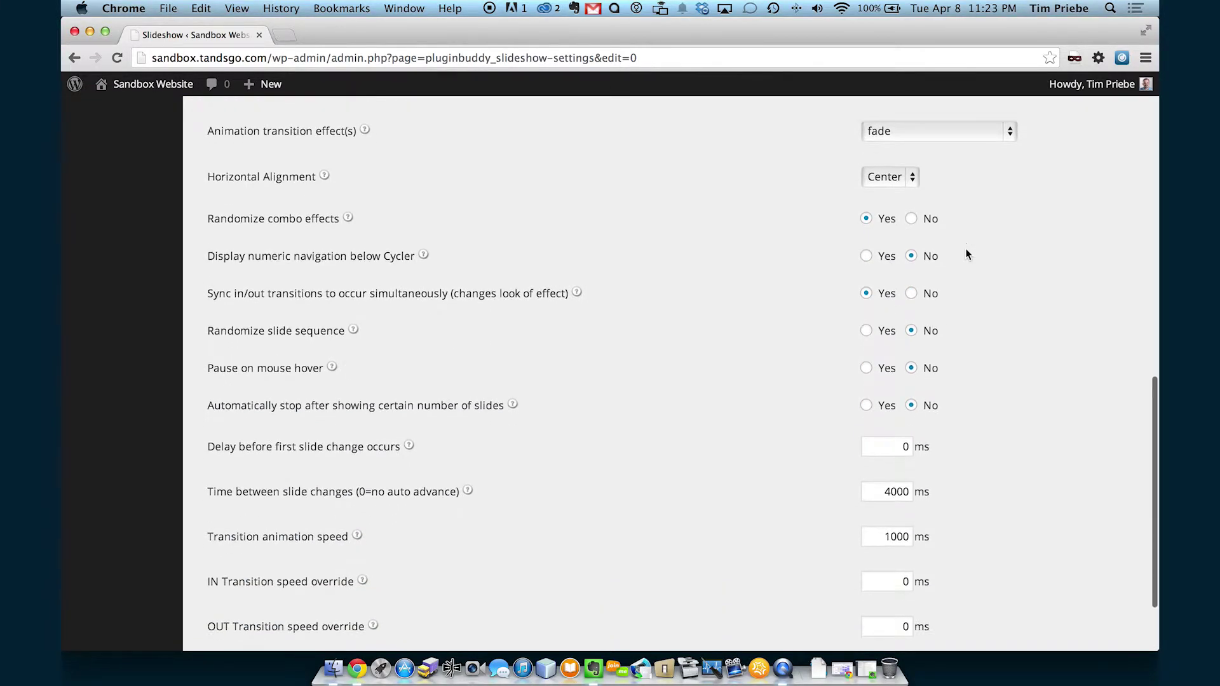
scroll(966, 255, "down", 1)
scroll(967, 254, "down", 1)
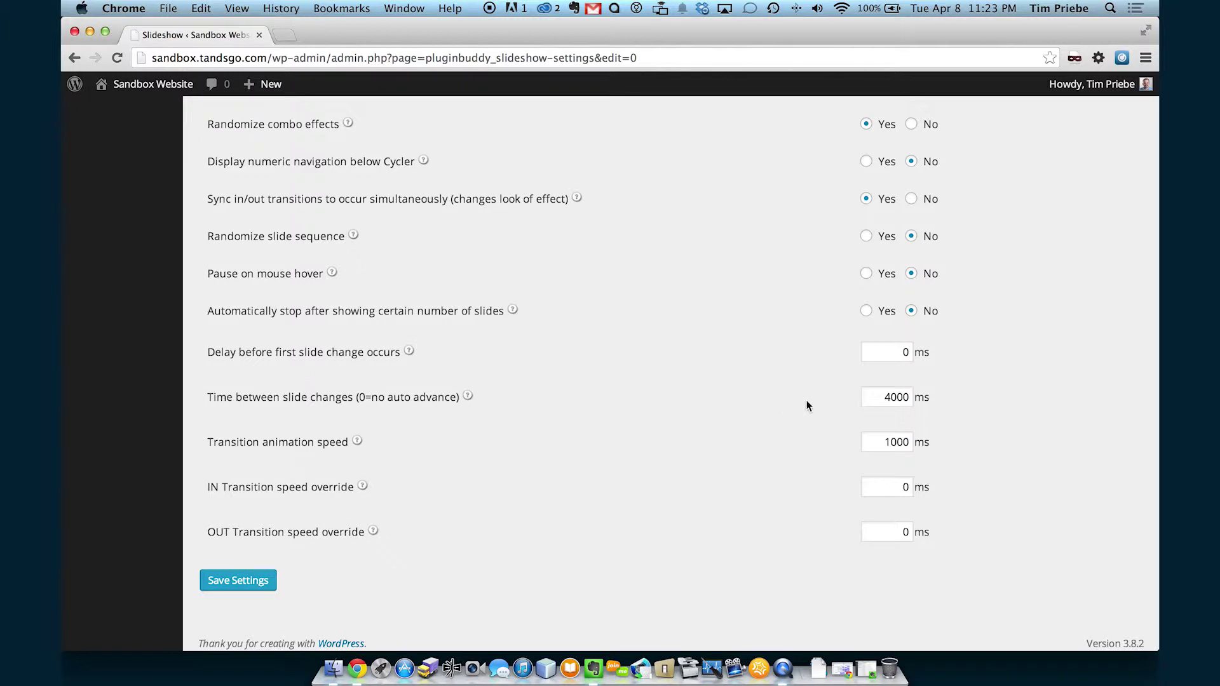
Change Time between slide changes from 4000 to 2000 ms and save settings
left_click(878, 395)
left_click(250, 580)
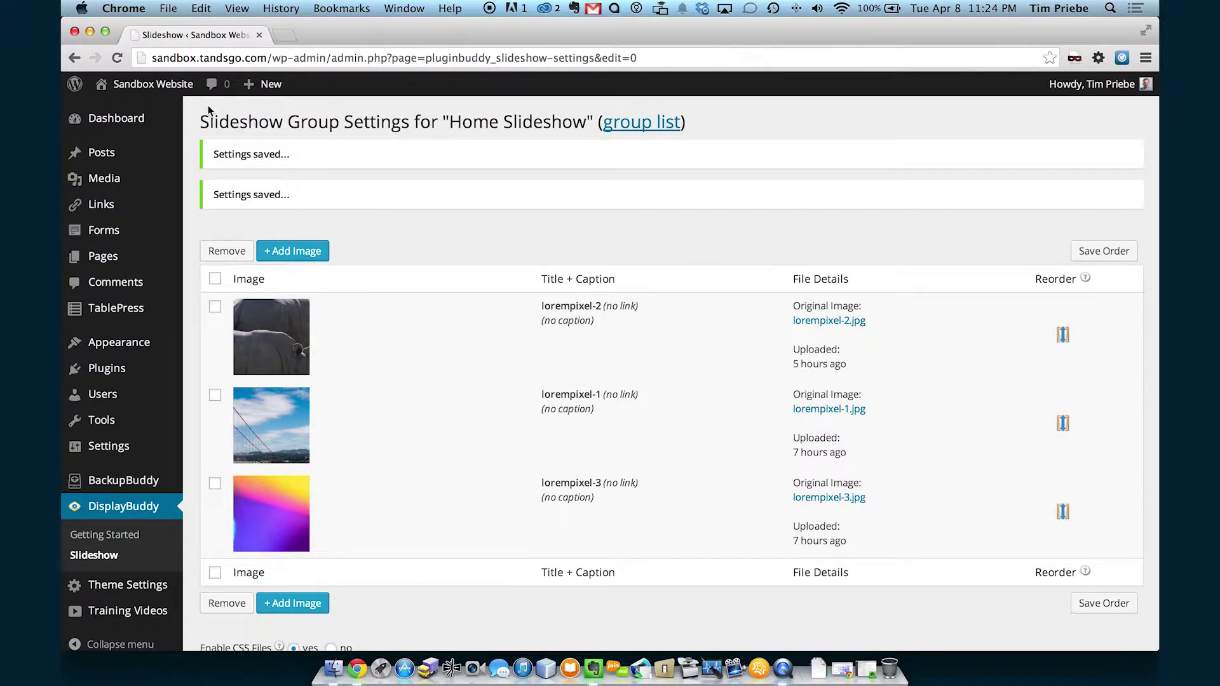
left_click(151, 89, "super")
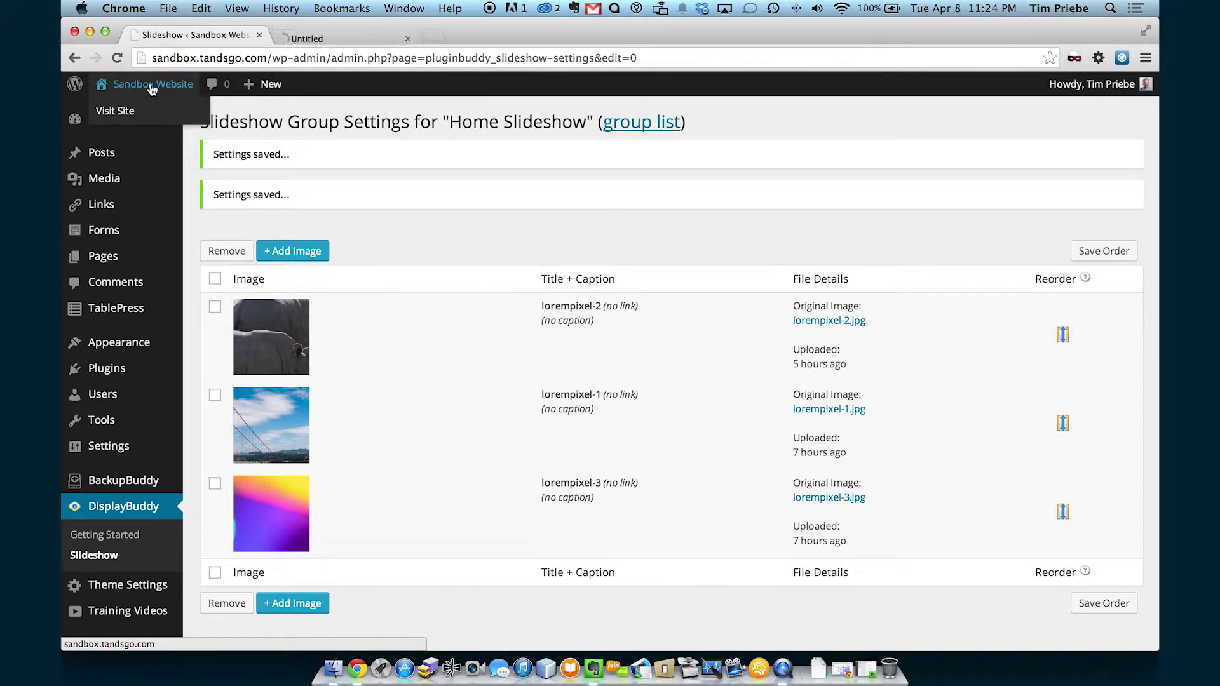
left_click(317, 34)
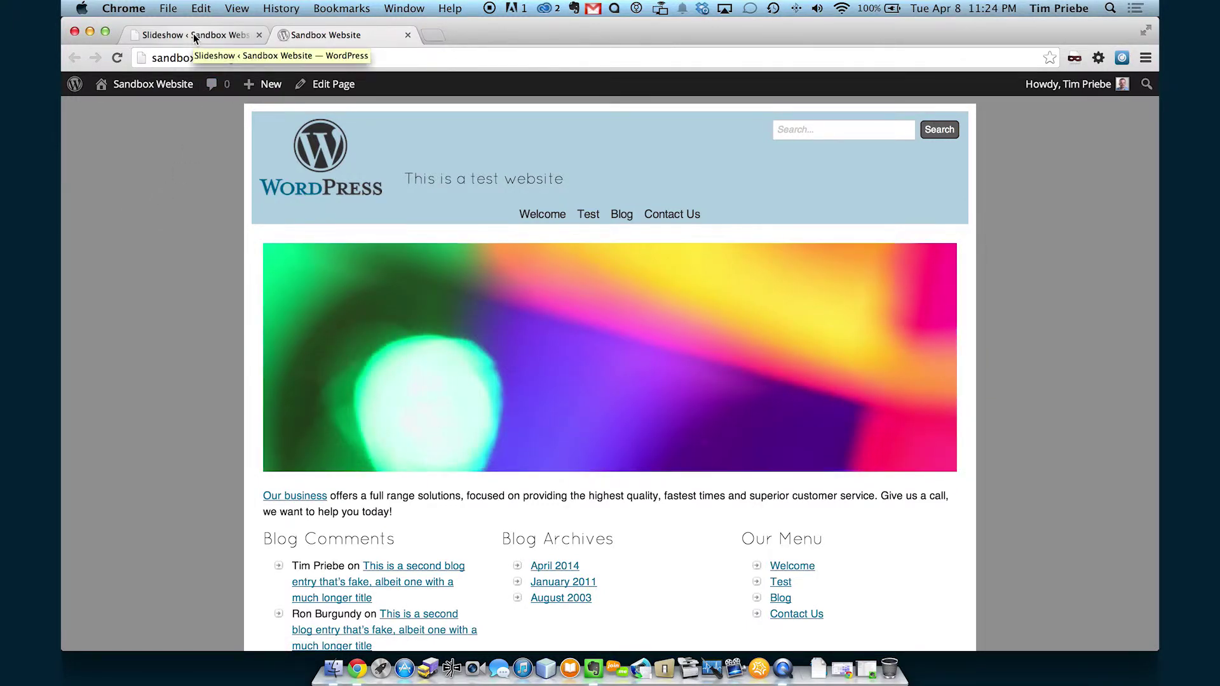
left_click(193, 34)
scroll(625, 270, "down", 10)
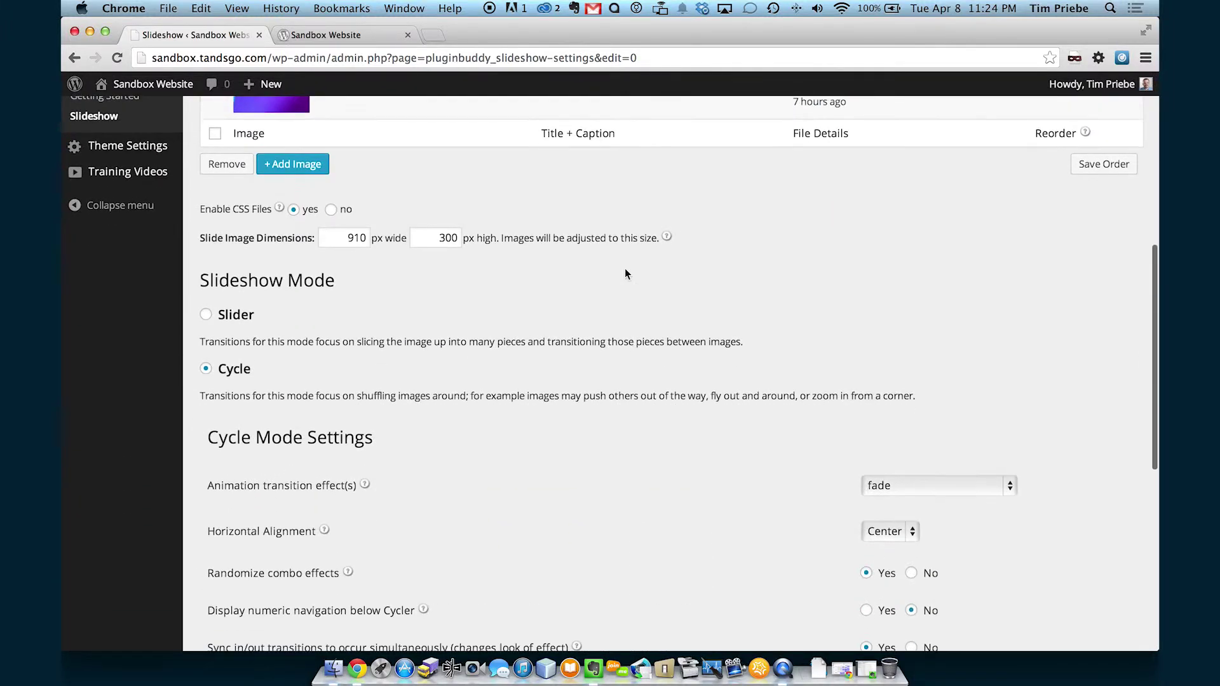
scroll(624, 273, "down", 2)
scroll(721, 288, "down", 5)
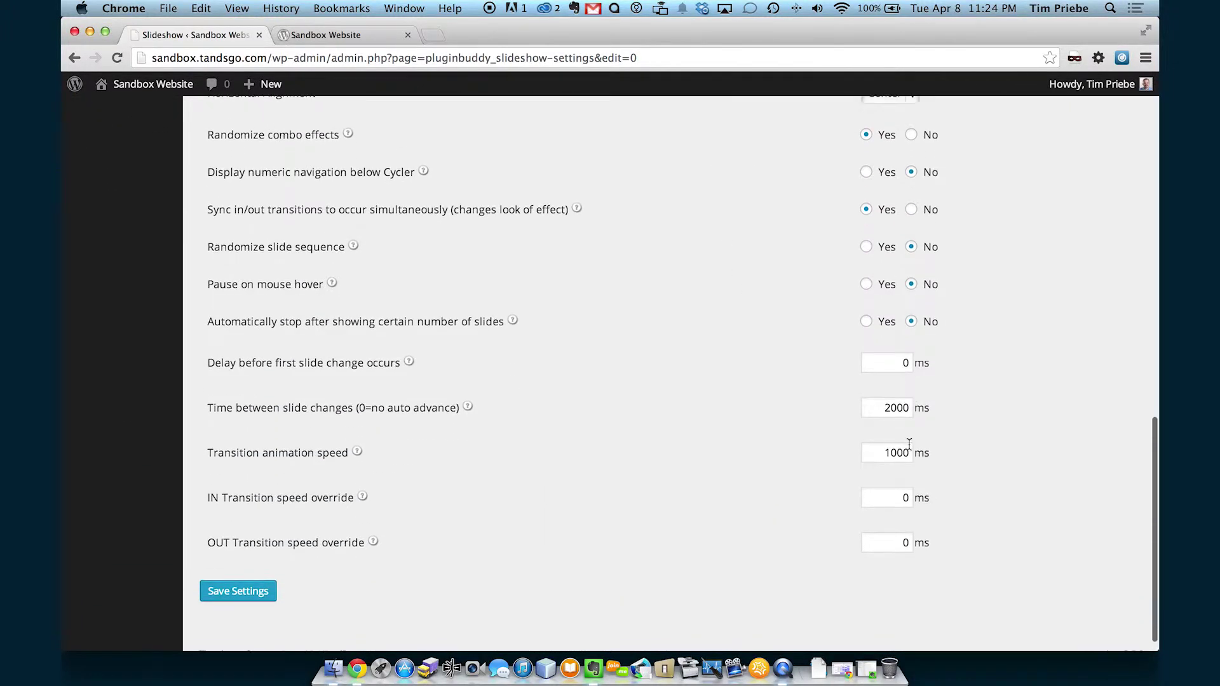
Set slide interval and transition speed to 500 ms, save, and reload the live homepage
left_click(886, 408)
type("500")
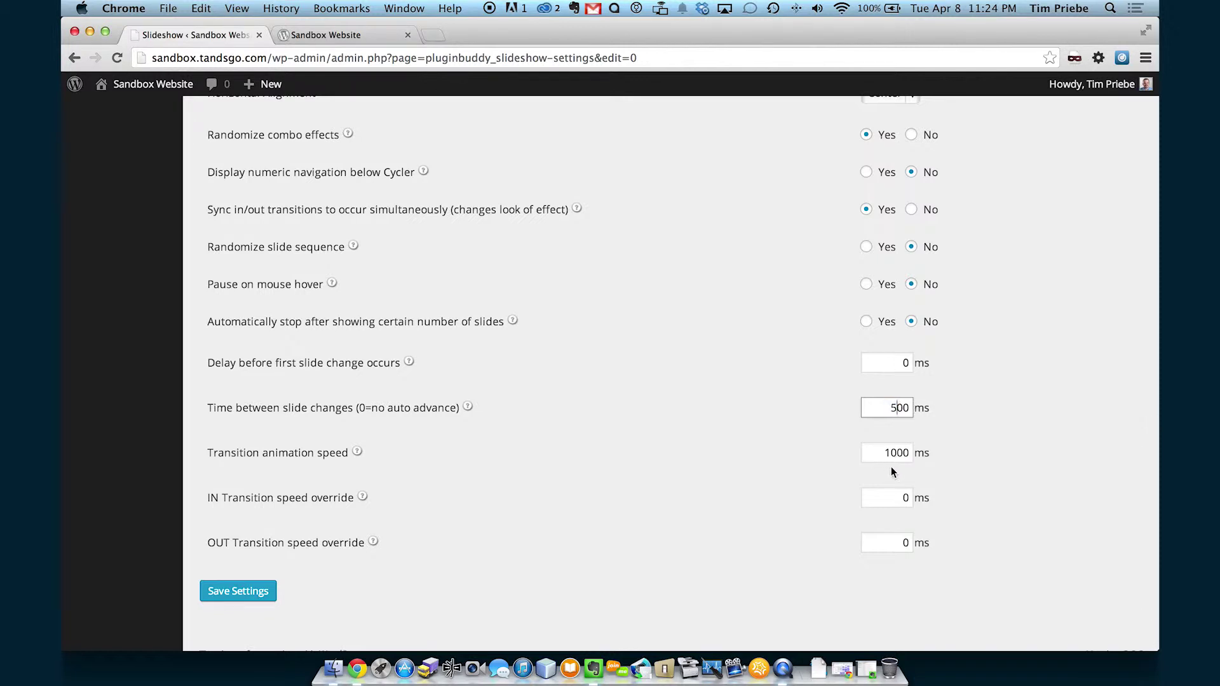
left_click(884, 454)
type("500")
left_click(267, 590)
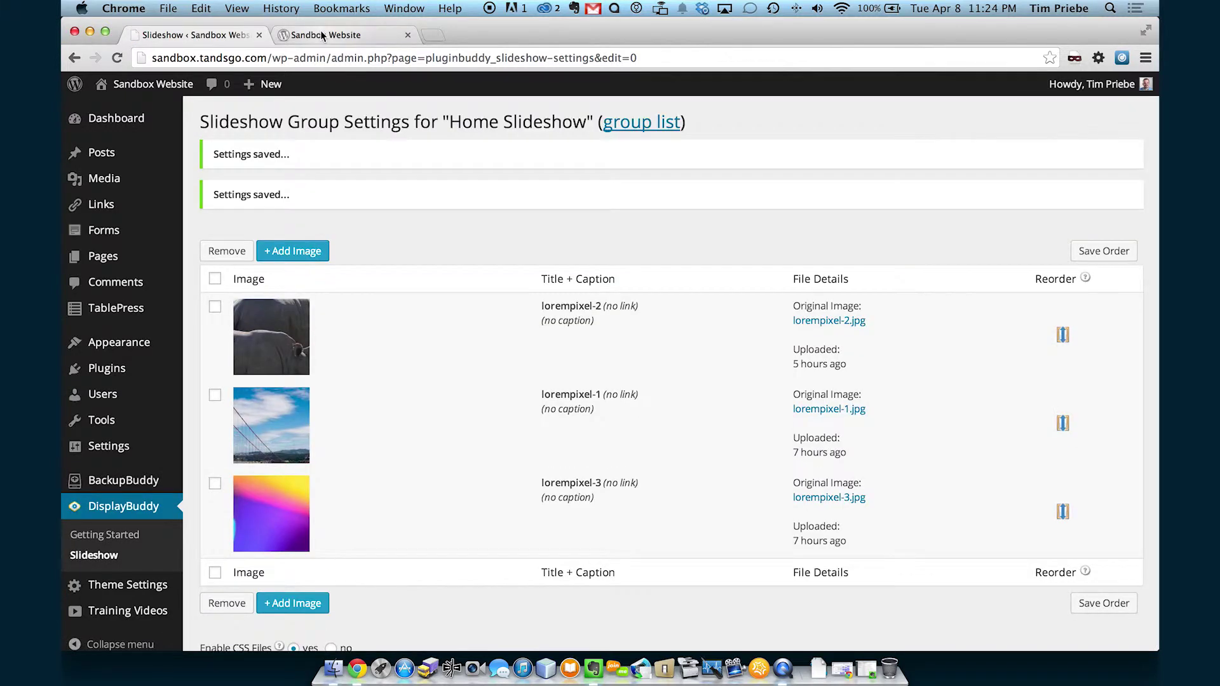
left_click(322, 35)
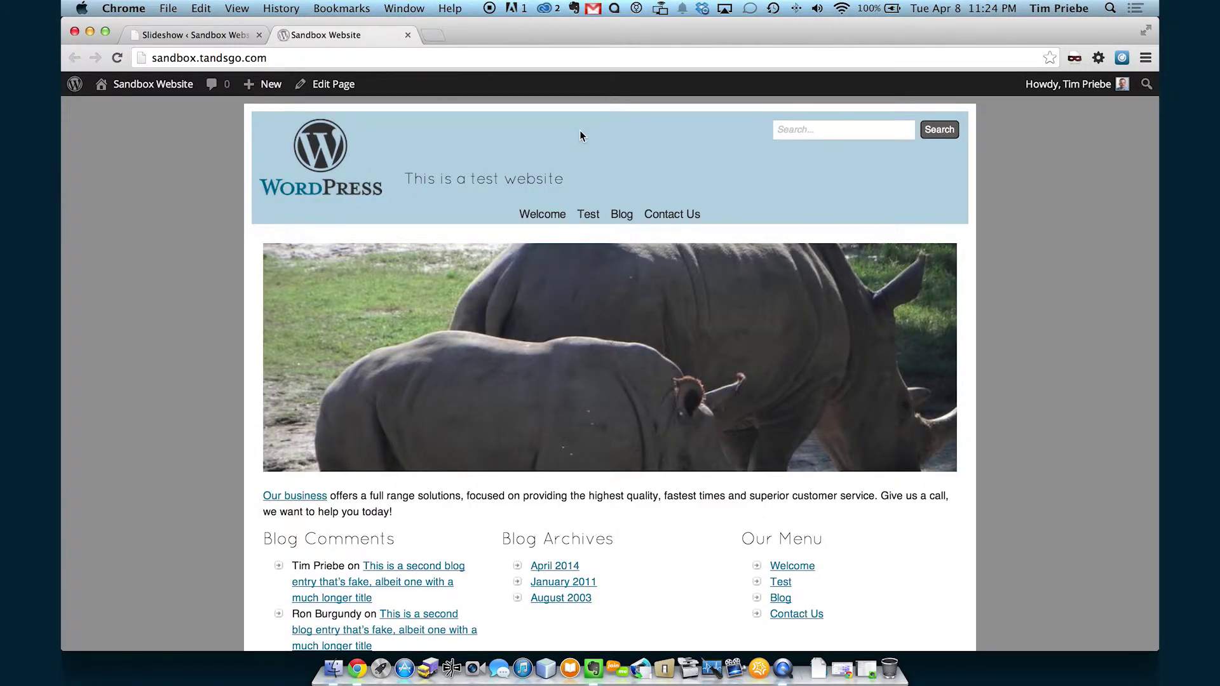
key("super+r")
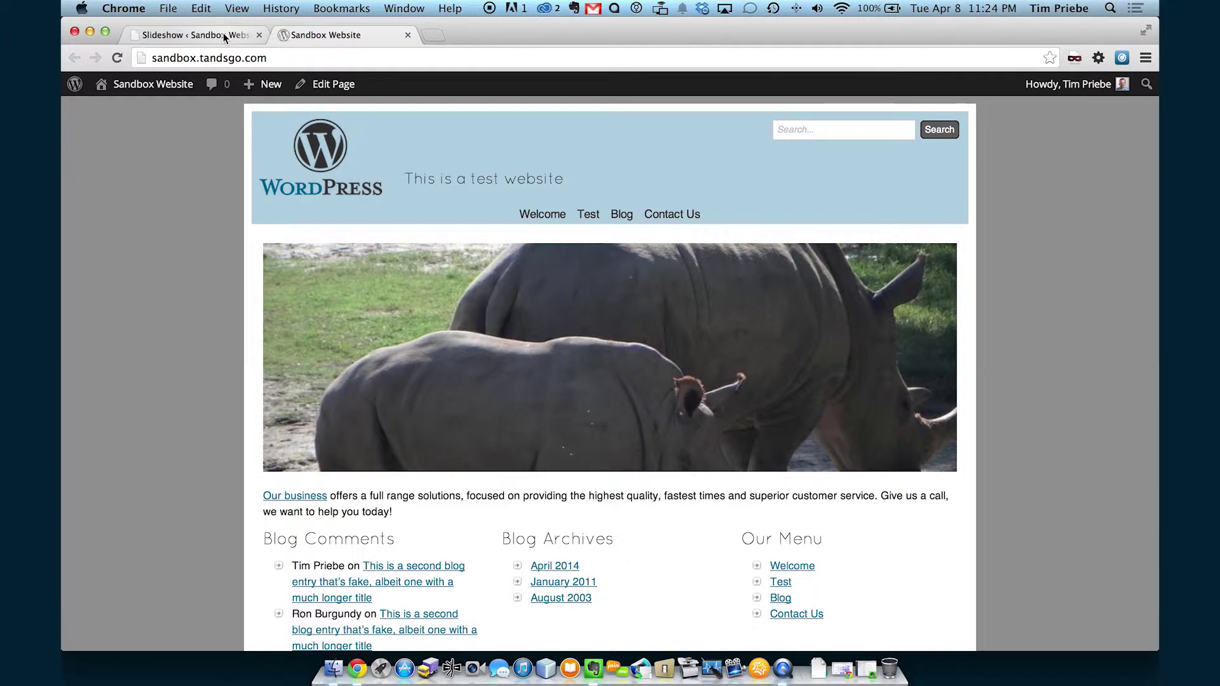
Switch the transition effect from fade to scrollUp, save, and preview it on the homepage
left_click(223, 33)
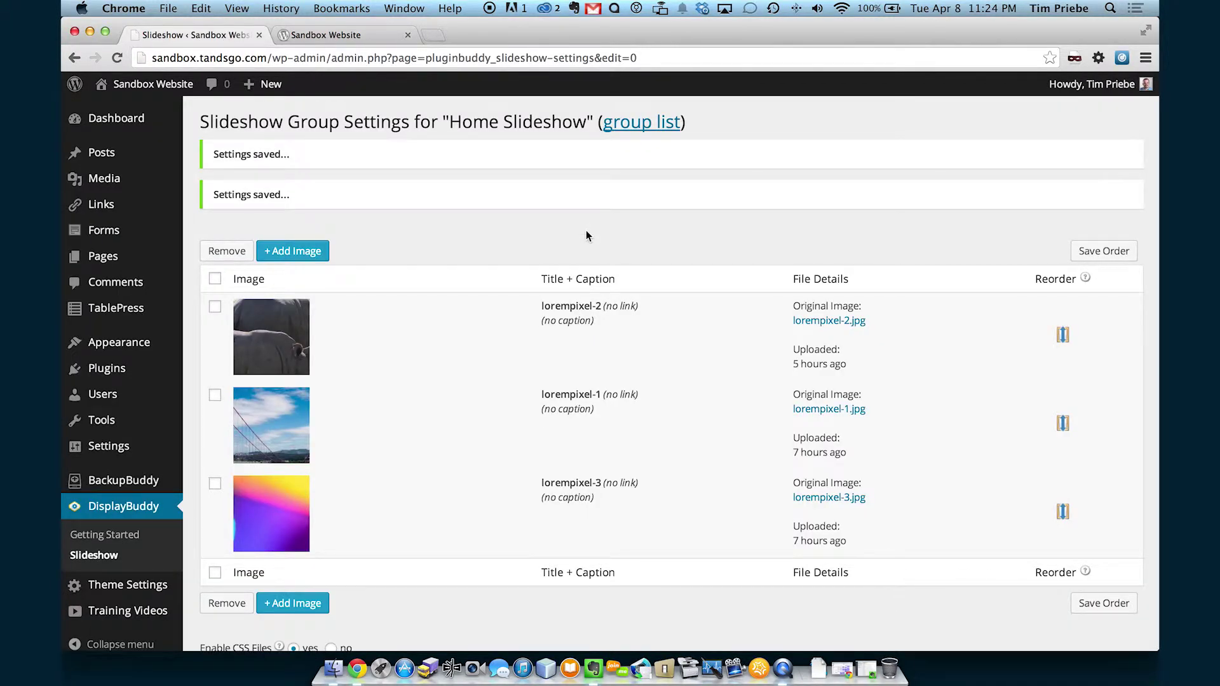
scroll(585, 235, "down", 5)
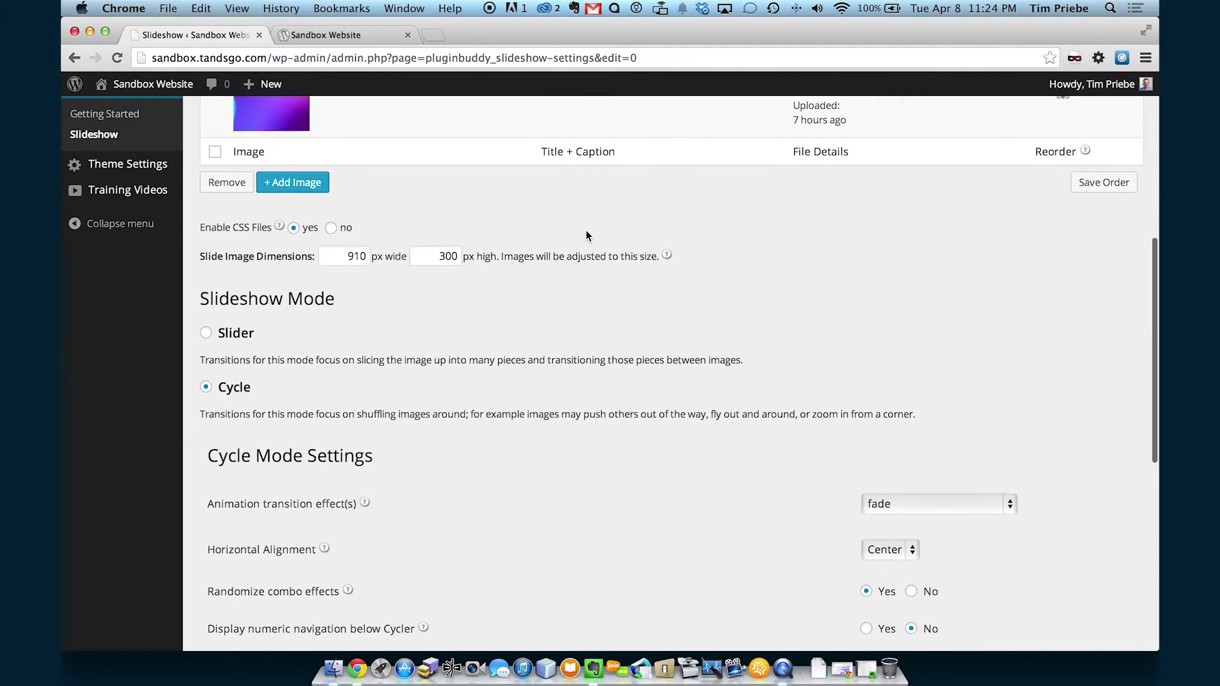
scroll(587, 235, "down", 2)
left_click(979, 405)
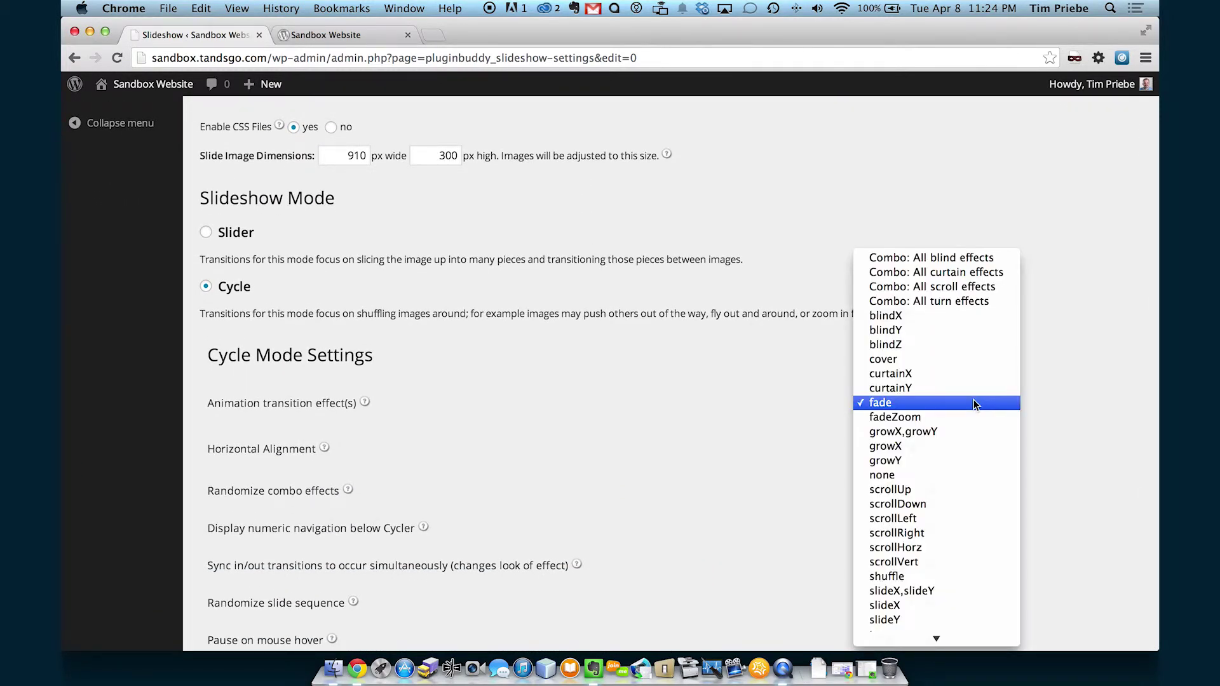
left_click(960, 490)
scroll(969, 471, "down", 2)
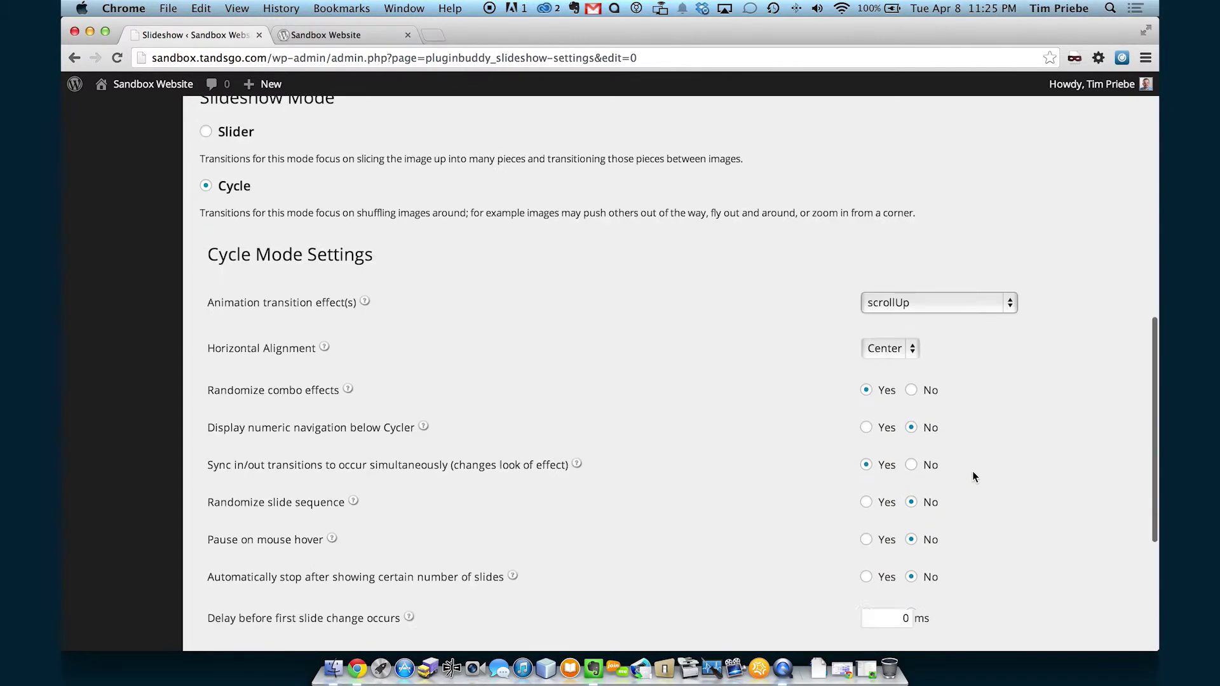
scroll(972, 471, "down", 5)
left_click(250, 573)
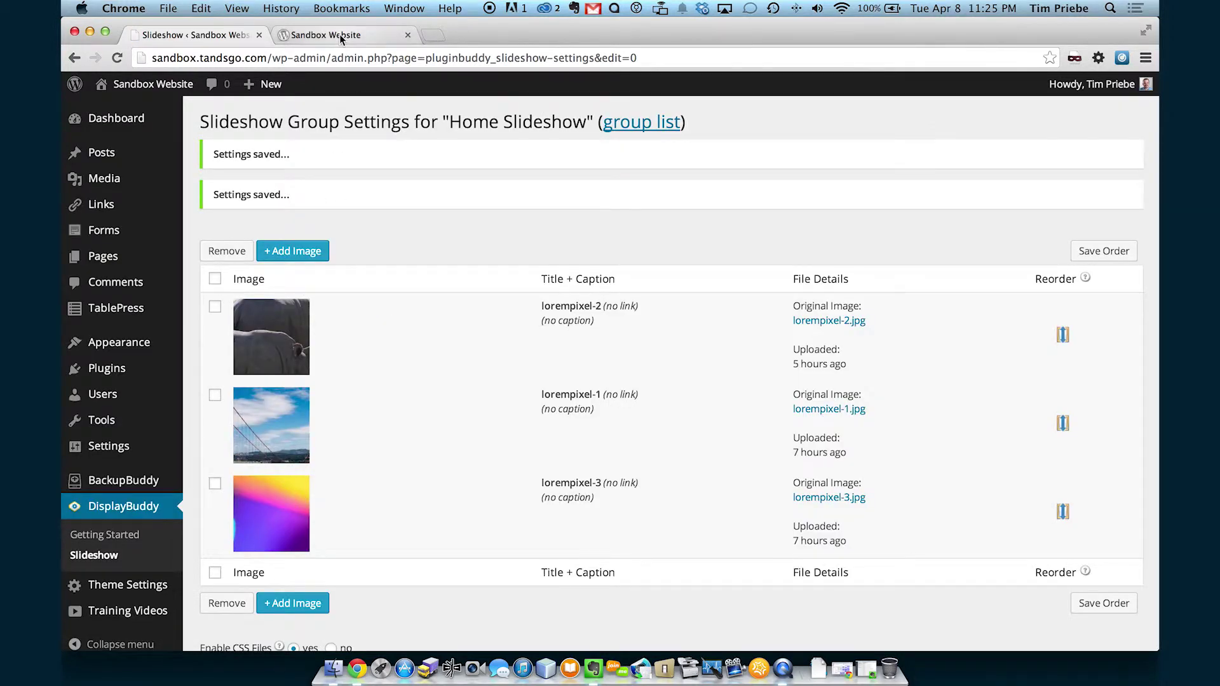
left_click(340, 34)
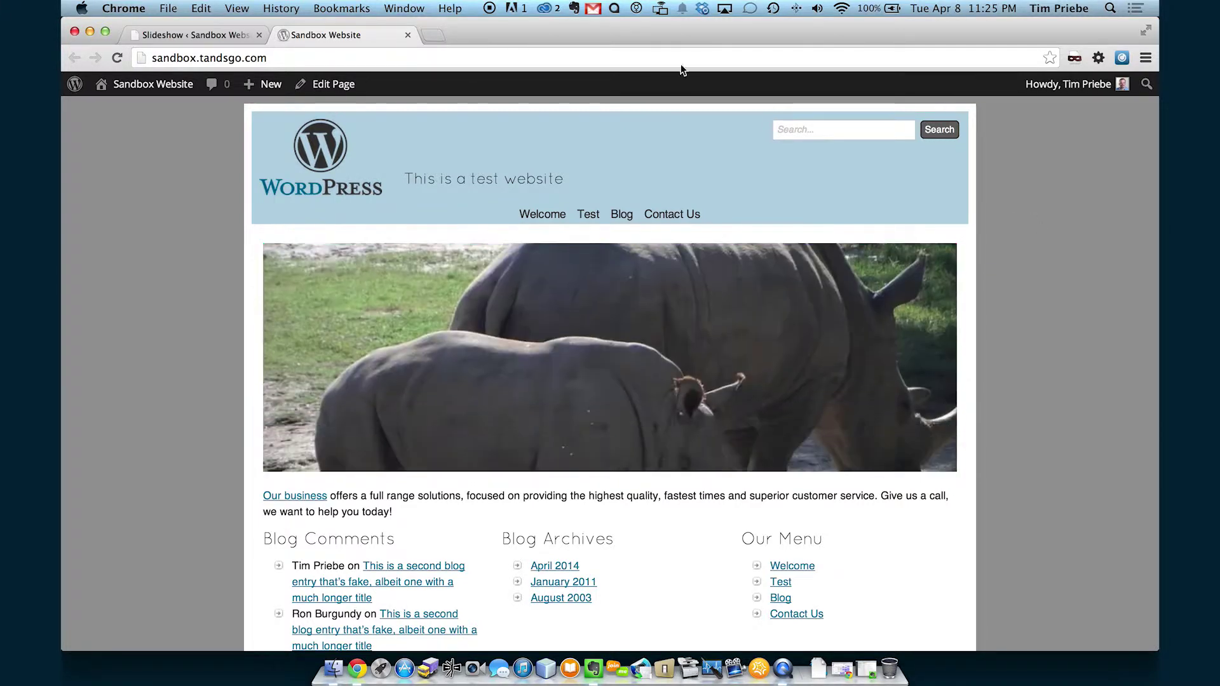
left_click(210, 35)
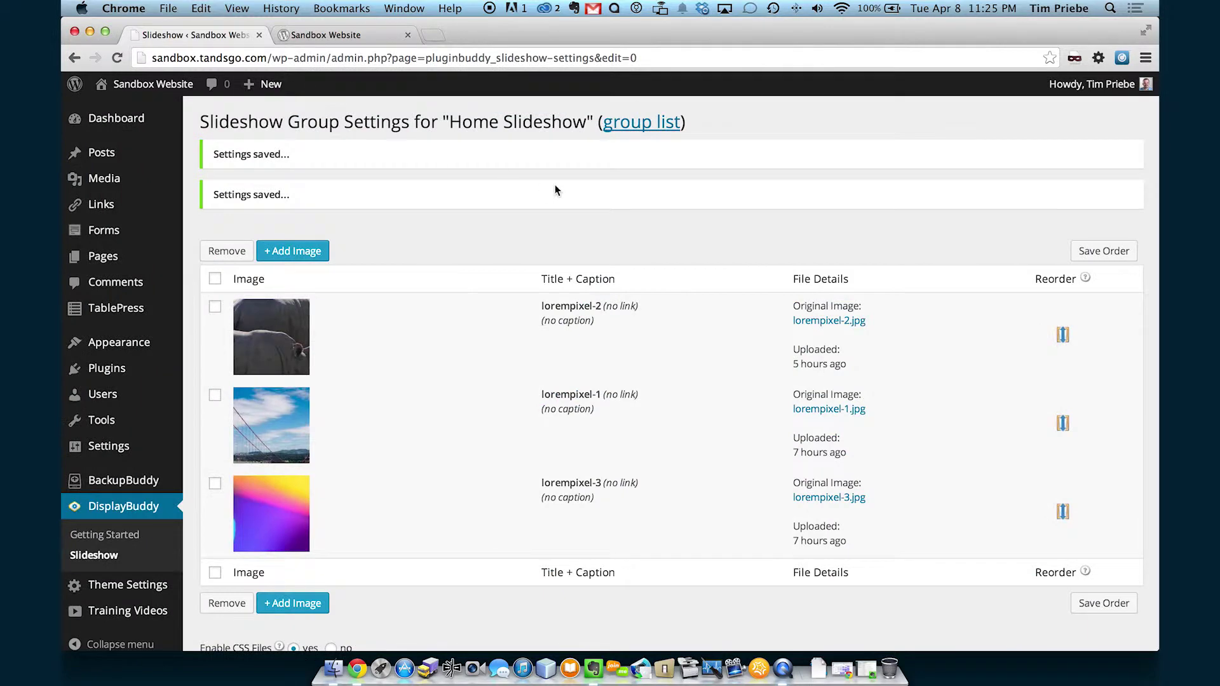
scroll(656, 308, "down", 5)
scroll(659, 306, "down", 5)
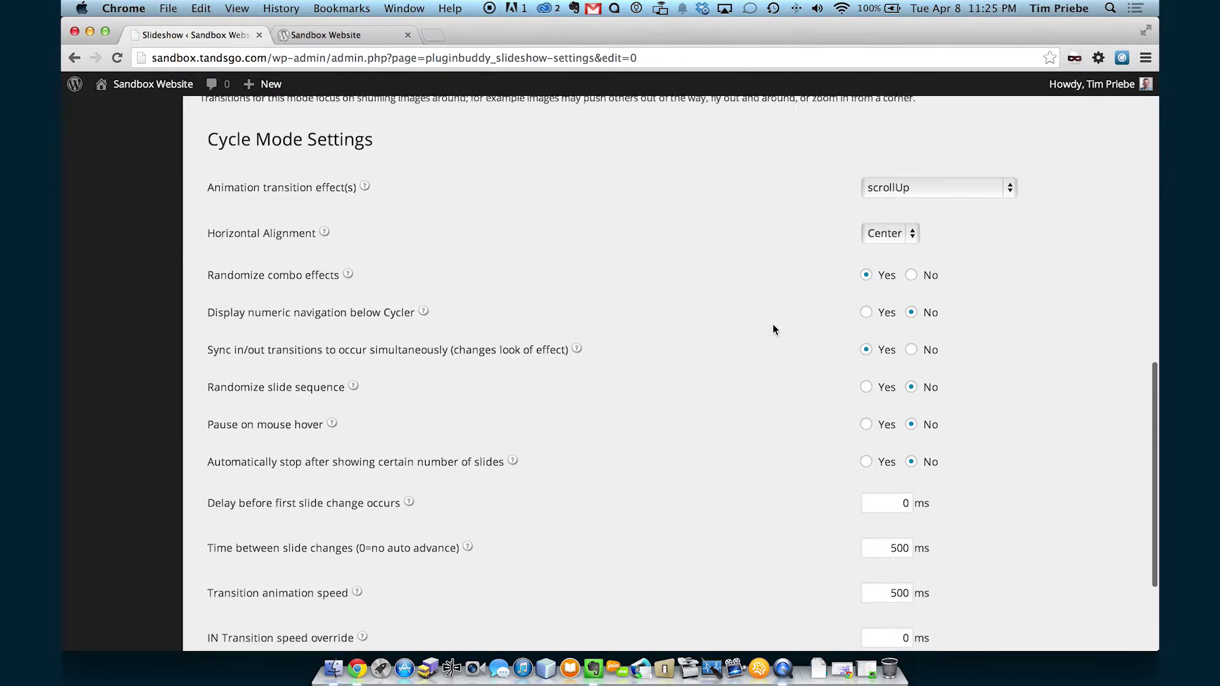
scroll(773, 325, "down", 4)
Set 4000 ms between slides and 1000 ms transition speed, save, and check the live site
double_click(883, 389)
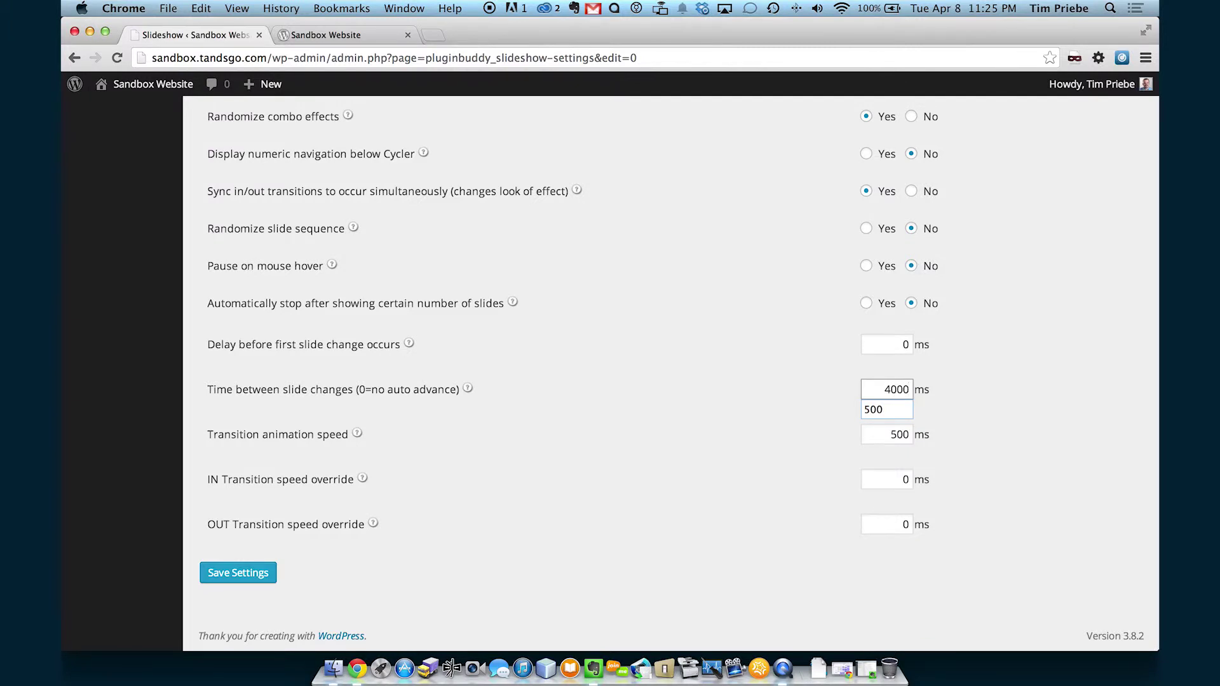
key("Tab")
type("10")
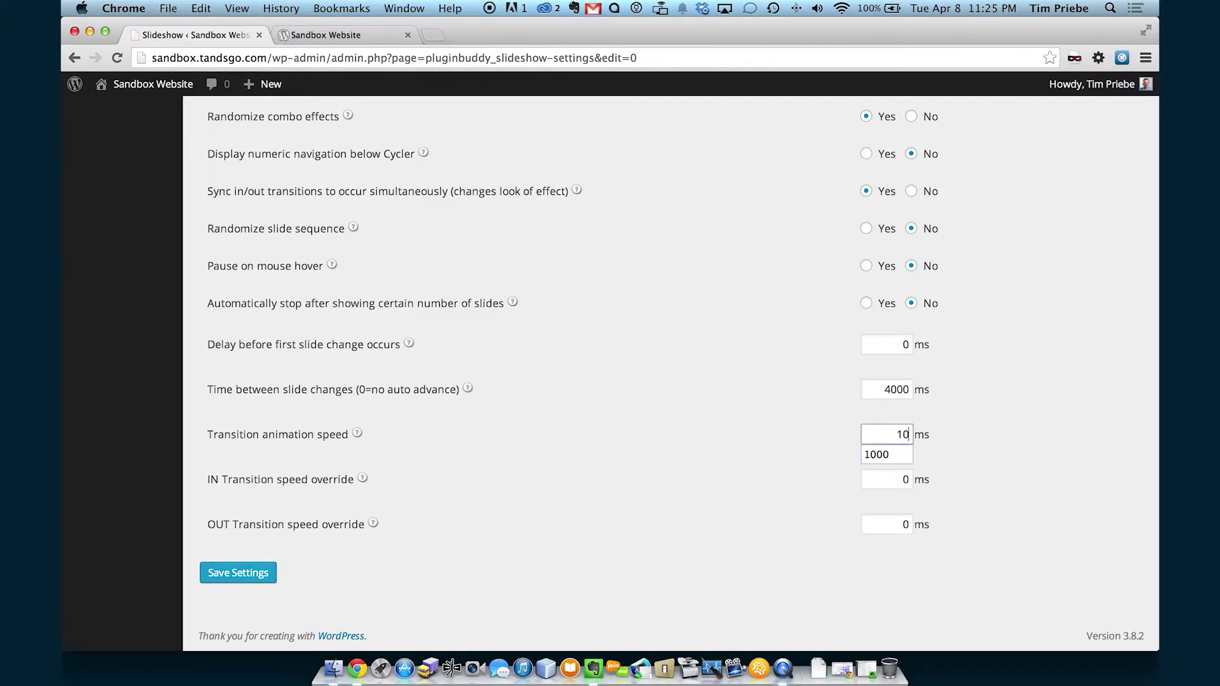
left_click(648, 408)
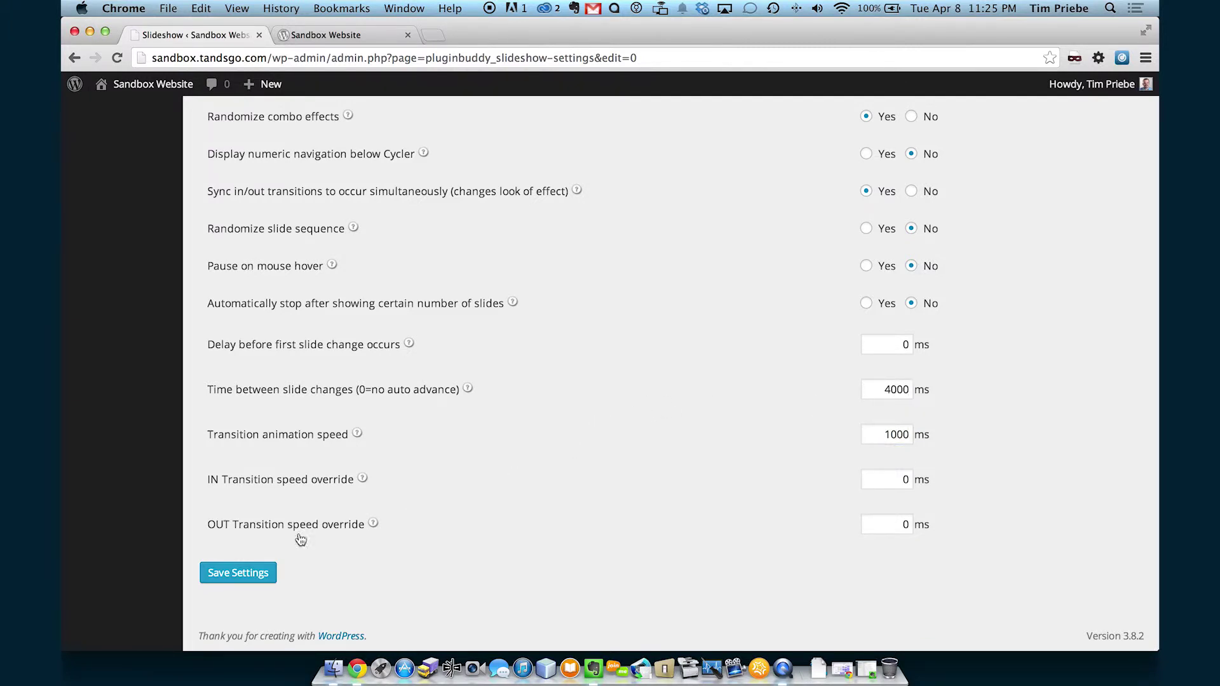
left_click(256, 576)
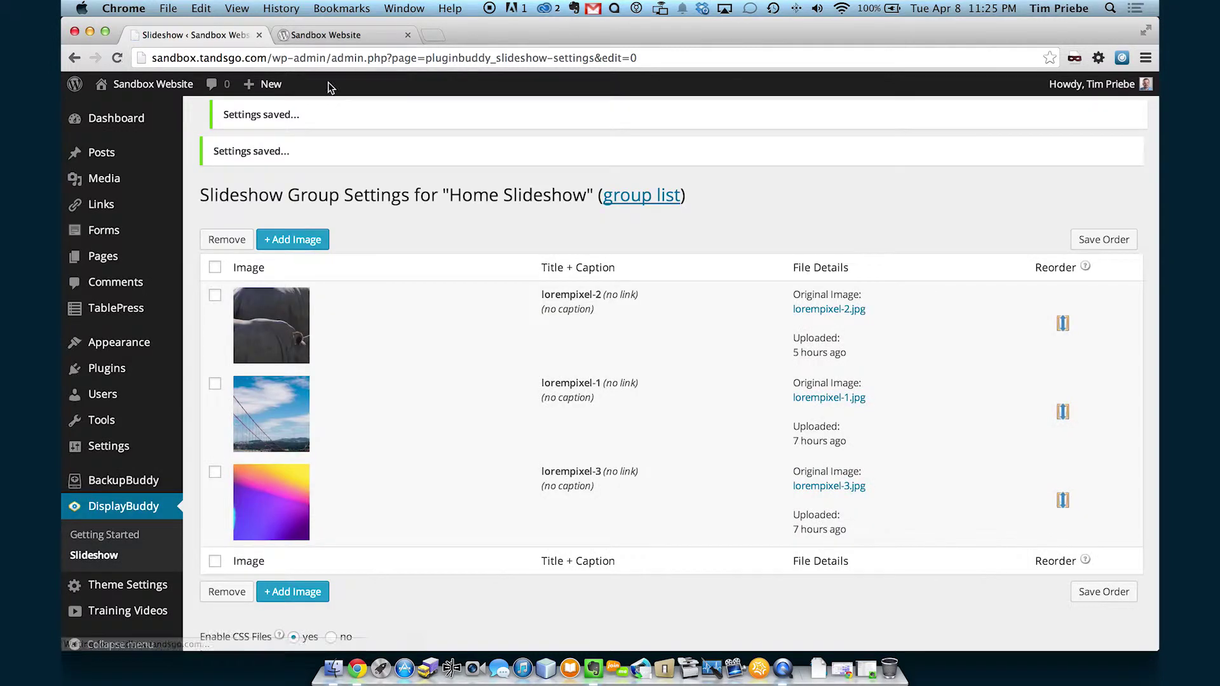
left_click(327, 35)
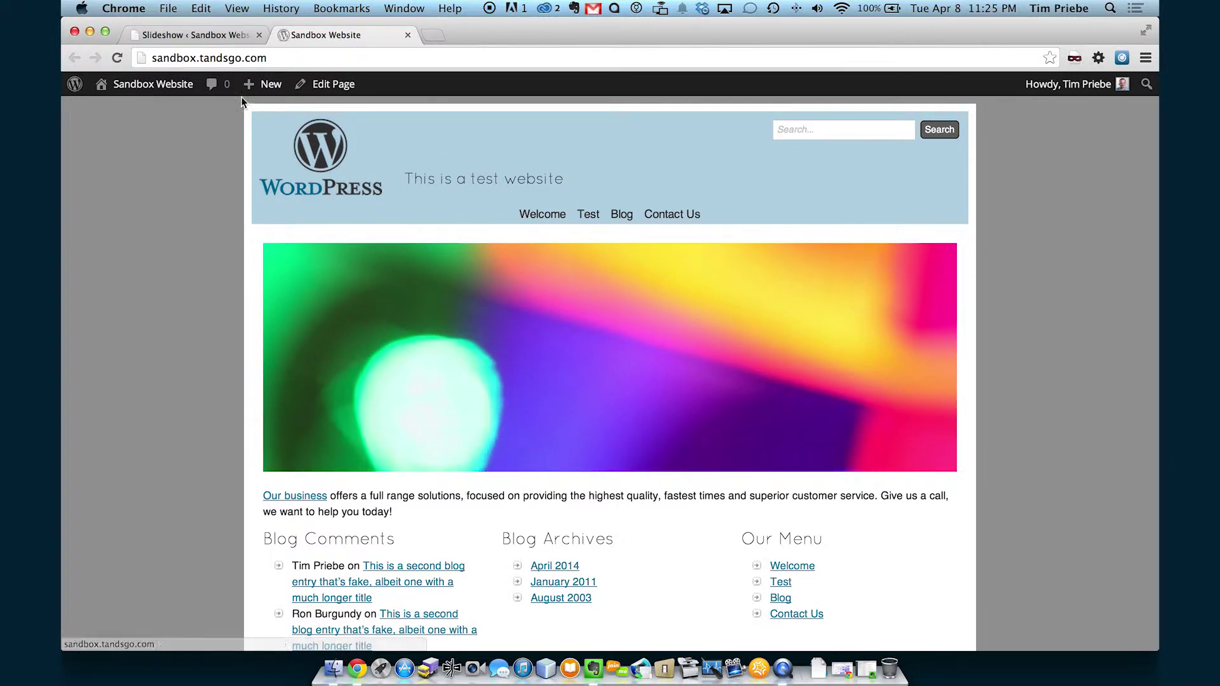
left_click(181, 35)
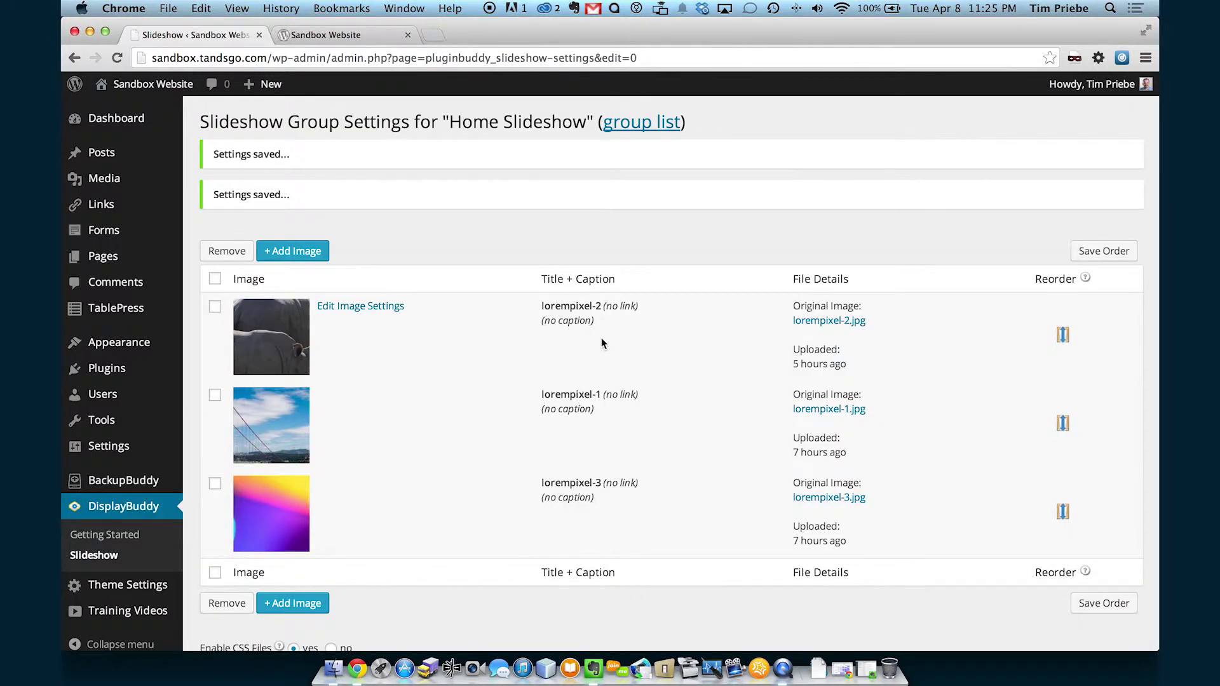
scroll(471, 328, "down", 3)
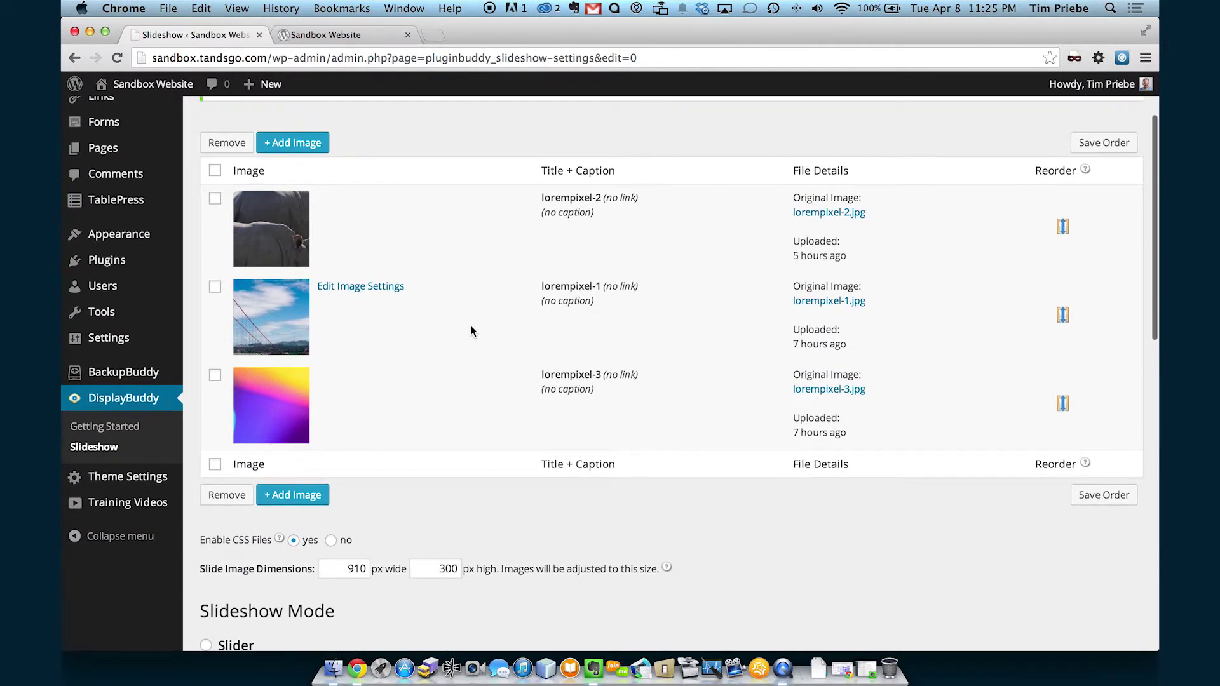
scroll(480, 341, "down", 1)
scroll(482, 341, "down", 3)
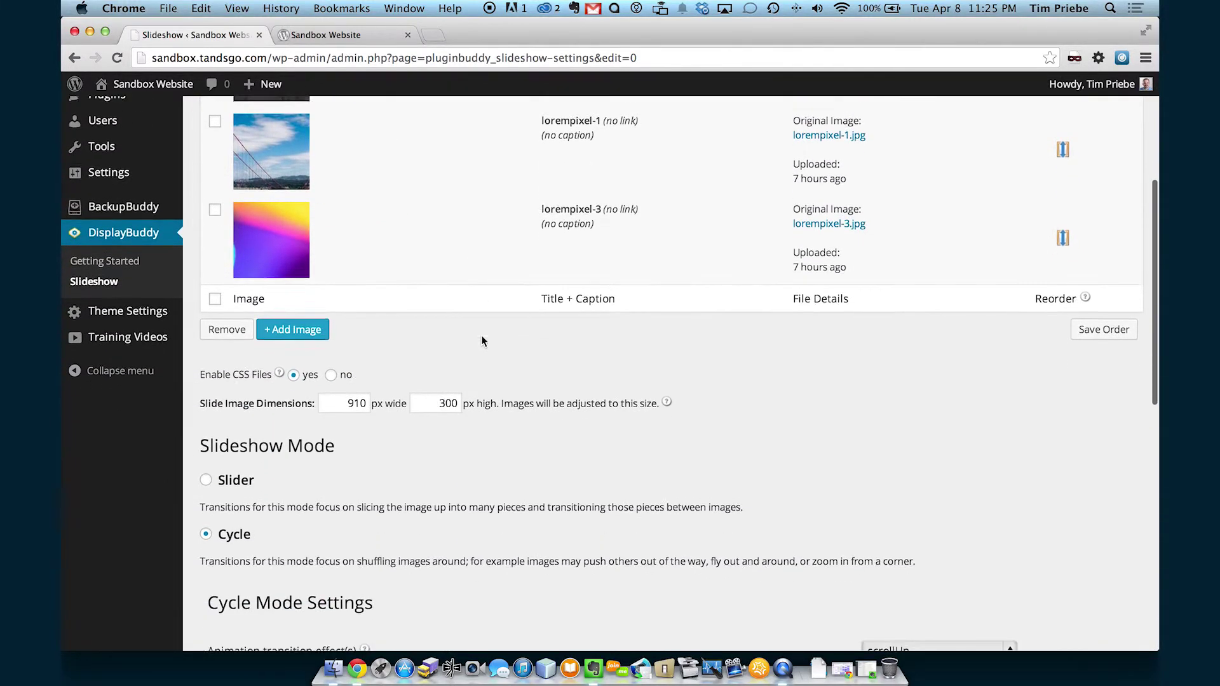
scroll(481, 341, "down", 2)
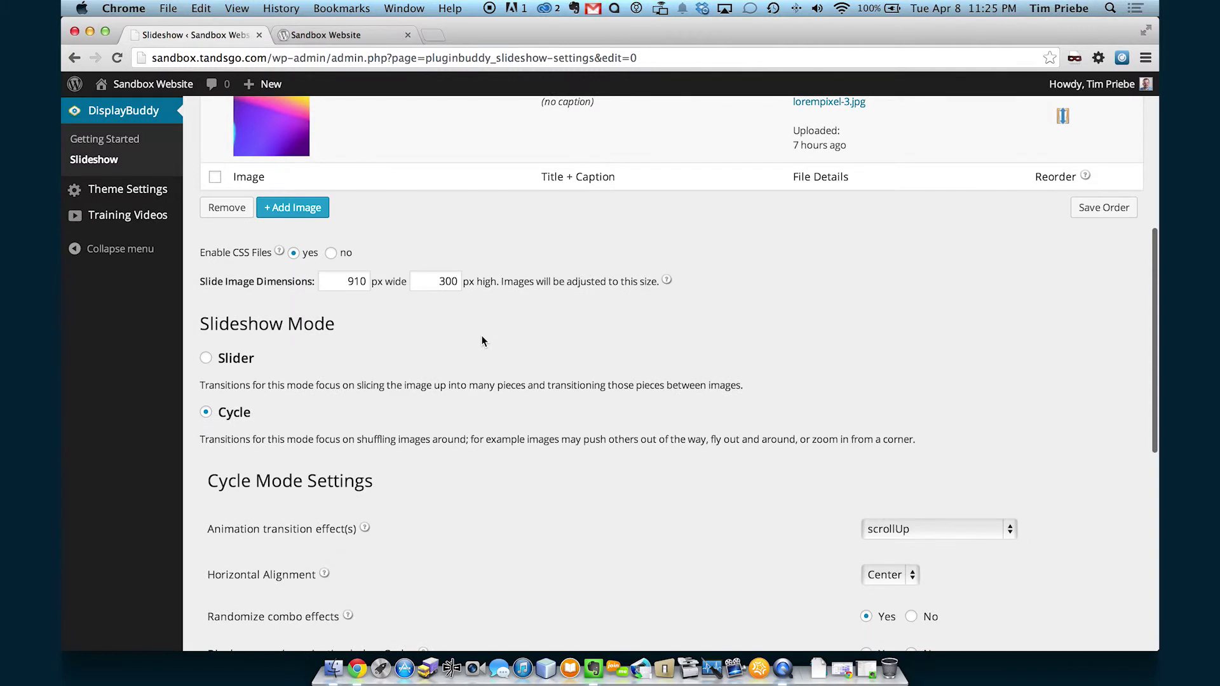
scroll(481, 342, "down", 1)
scroll(481, 341, "down", 3)
scroll(481, 335, "down", 1)
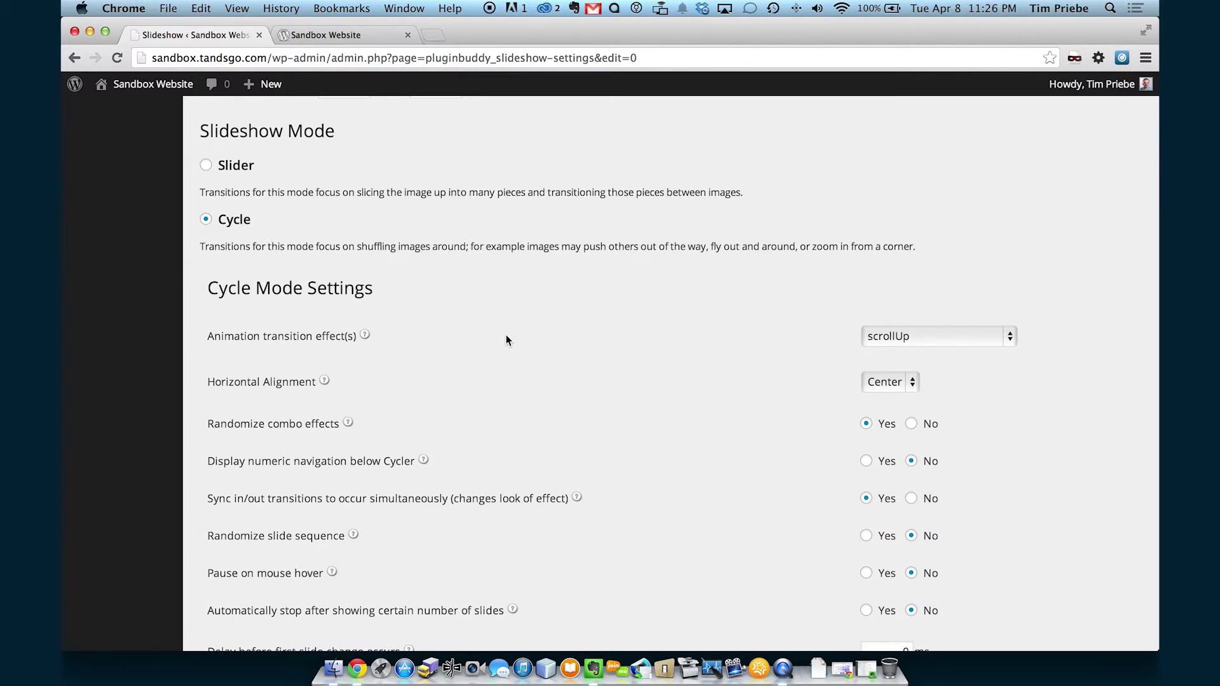
scroll(506, 340, "down", 2)
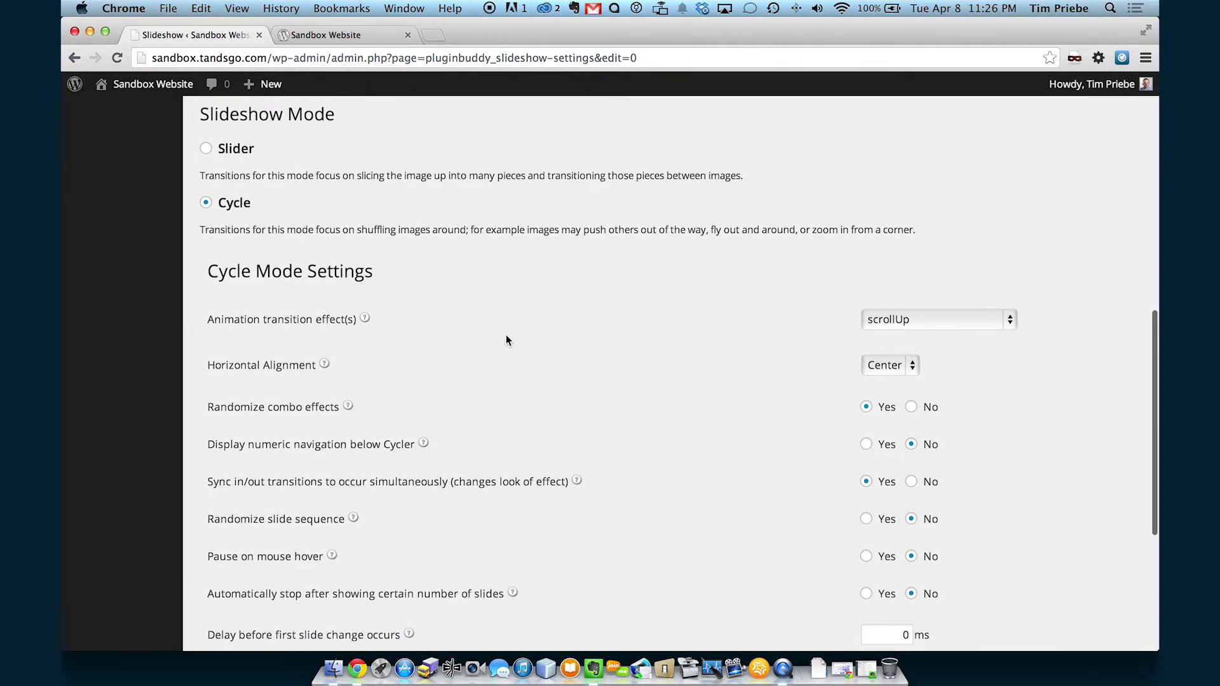
scroll(514, 340, "up", 5)
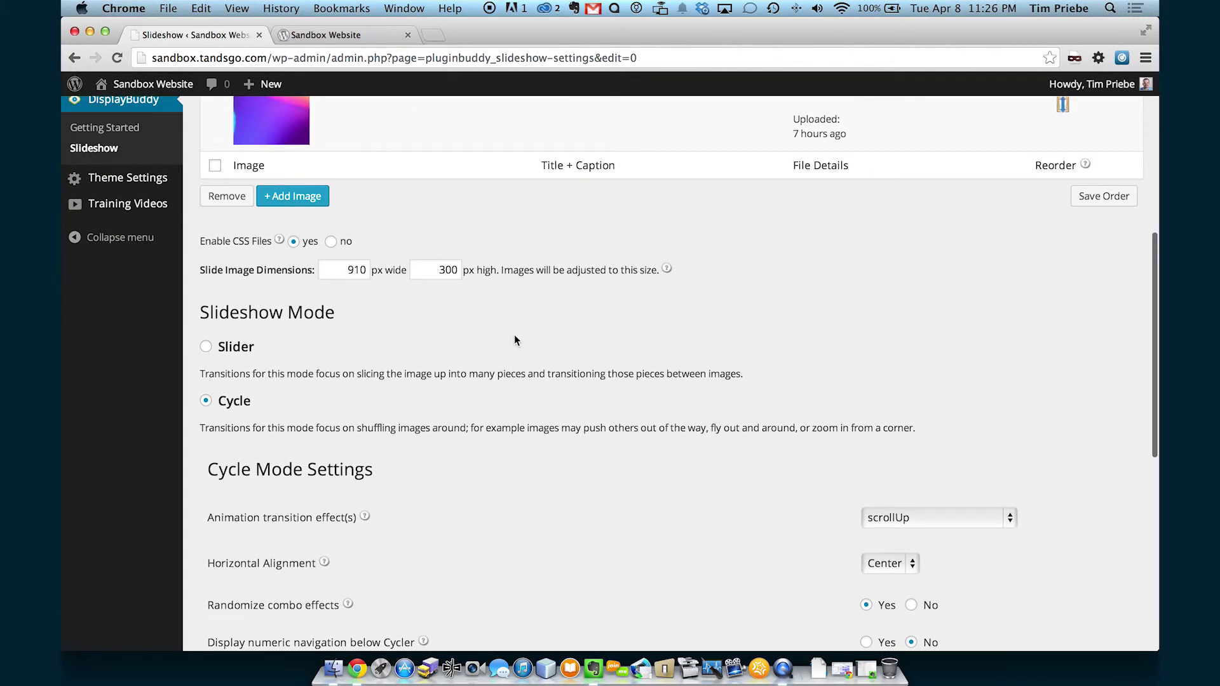
scroll(513, 340, "up", 5)
scroll(514, 340, "up", 3)
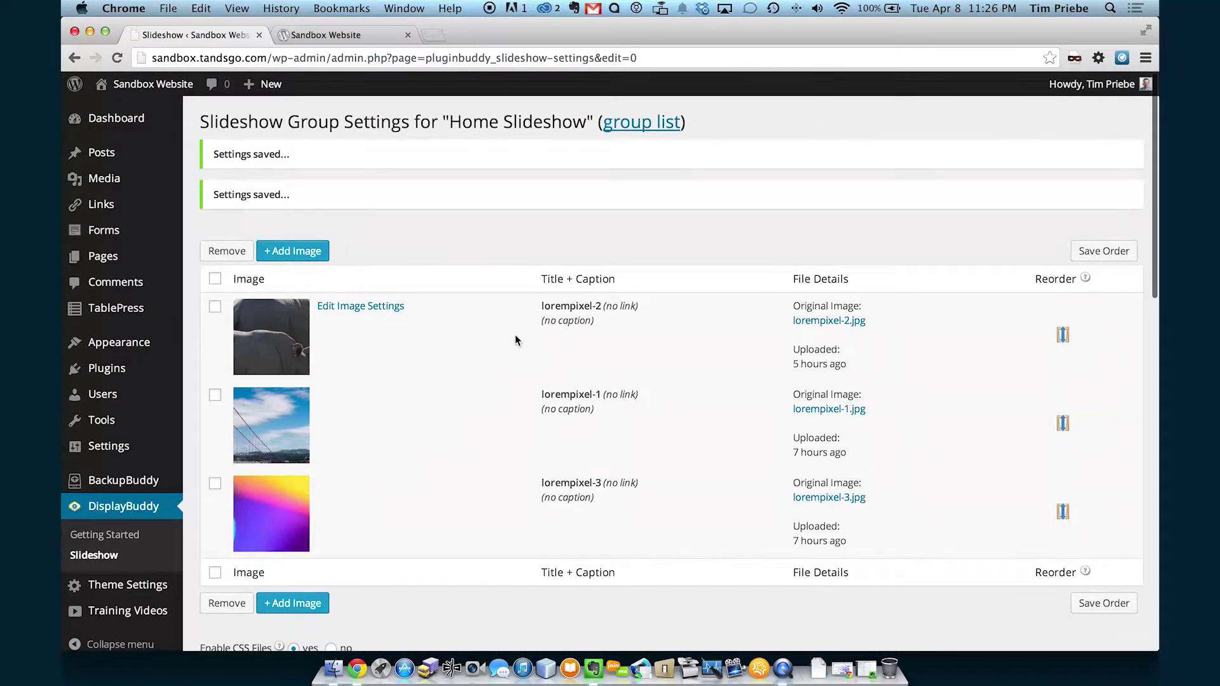